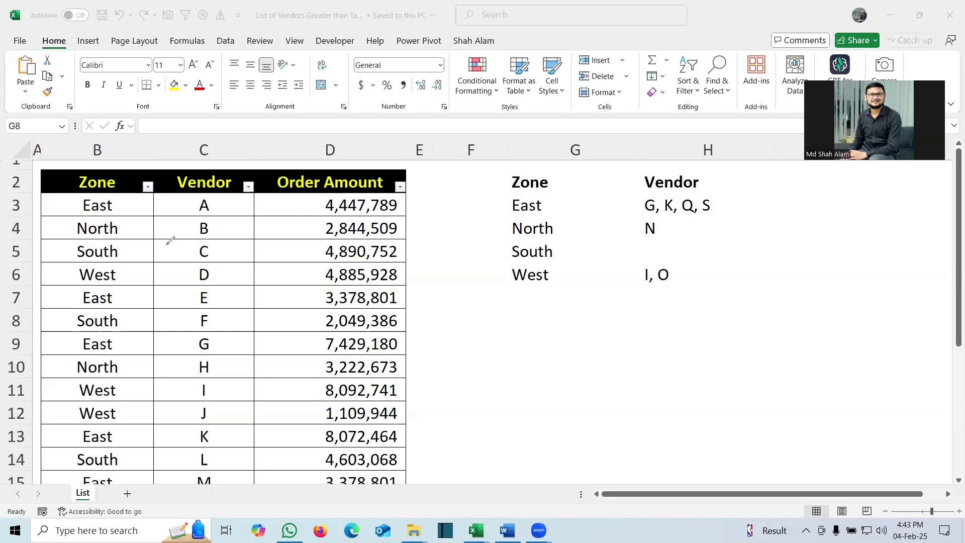
Start a LET formula in cell G8 that defines u as UNIQUE(B3:B22), the distinct zones
drag(121, 204, 130, 294)
key(Escape)
click(532, 321)
text(=let)
key(Tab)
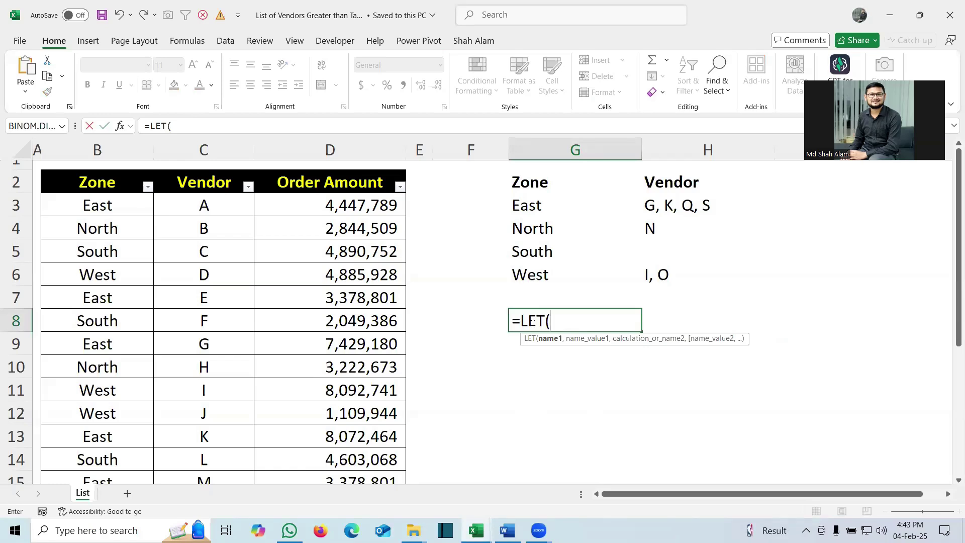
text(u,)
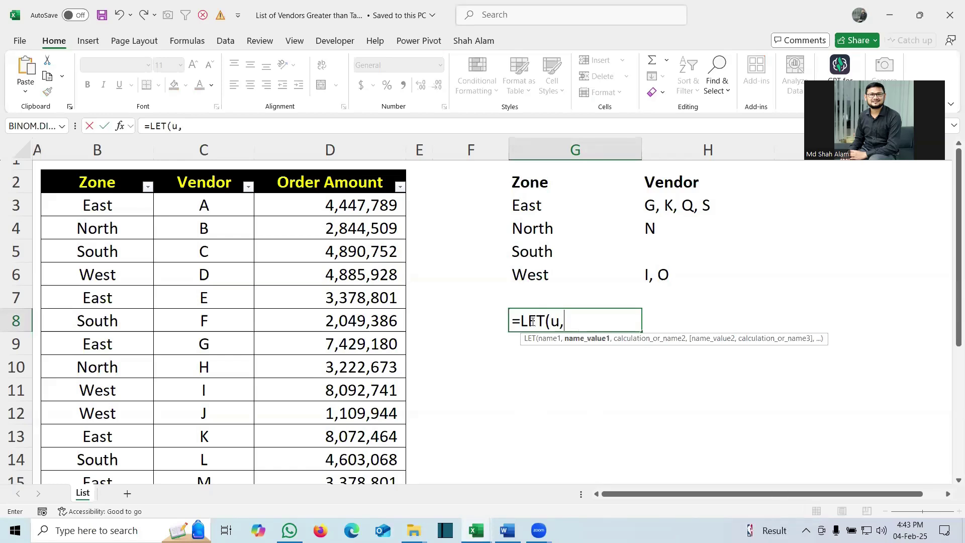
text(uniq)
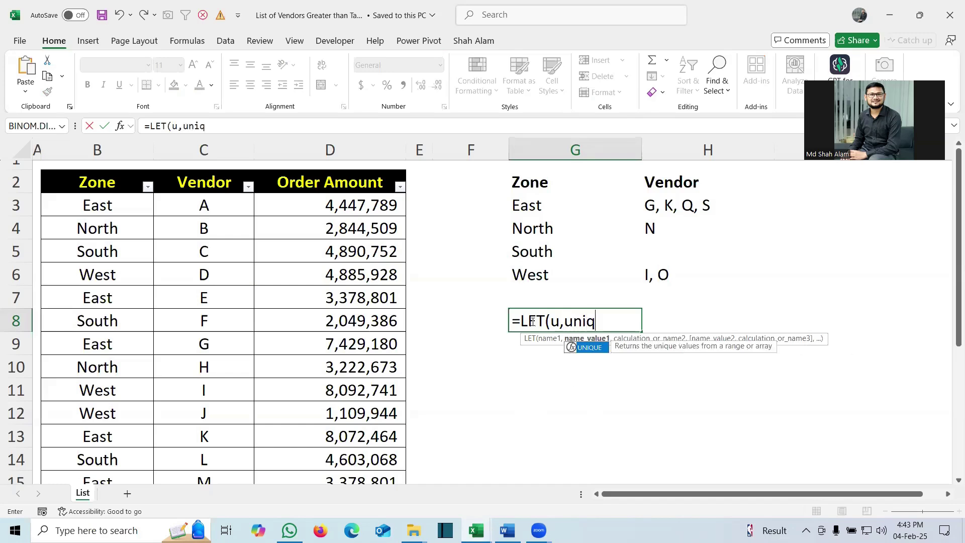
key(Tab)
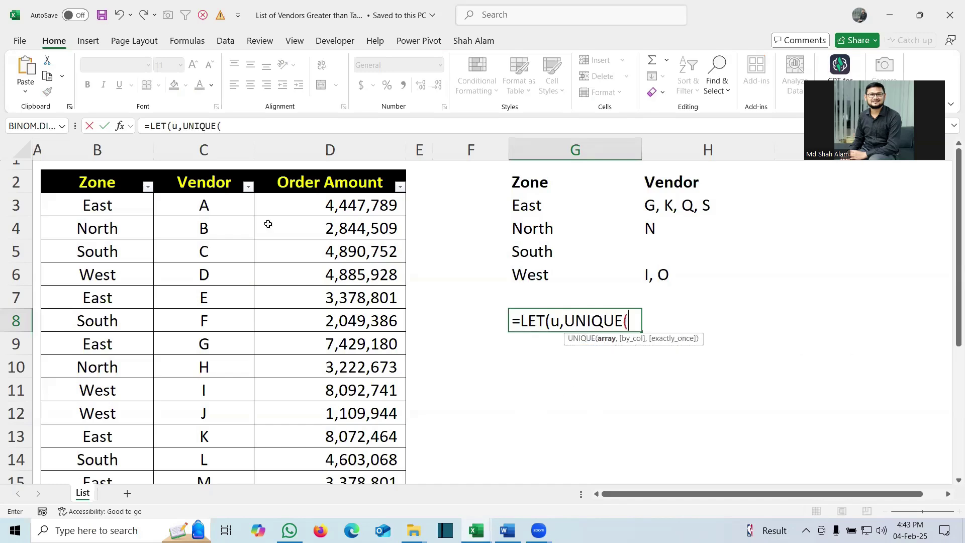
click(108, 208)
key(ctrl+shift+Down)
text(),)
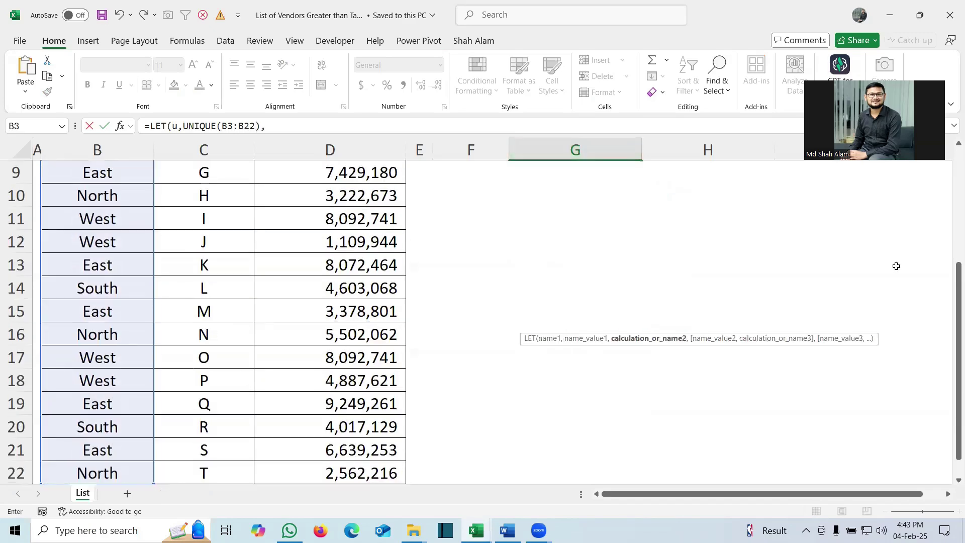
Continue the LET formula with a MAP over u that uses a LAMBDA with parameter x
drag(951, 276, 952, 166)
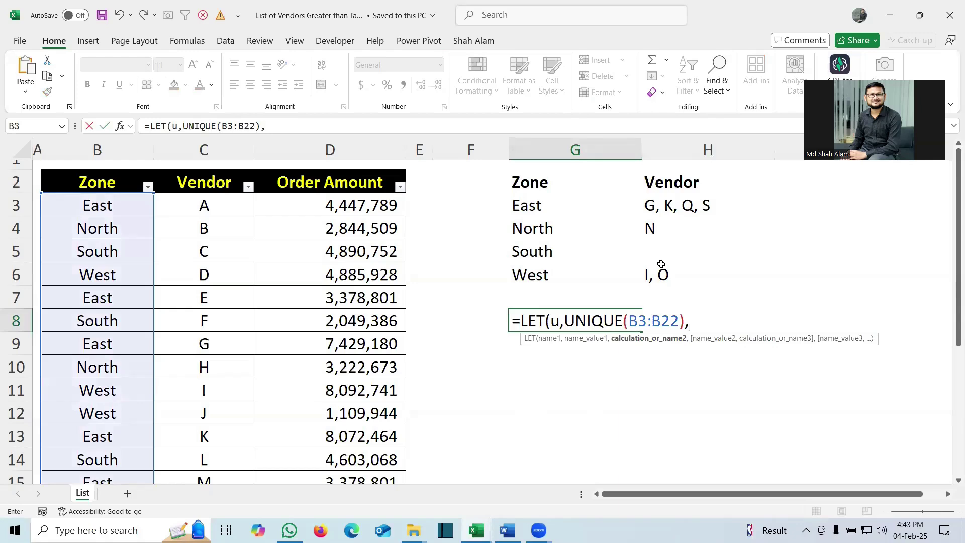
text(map)
key(Tab)
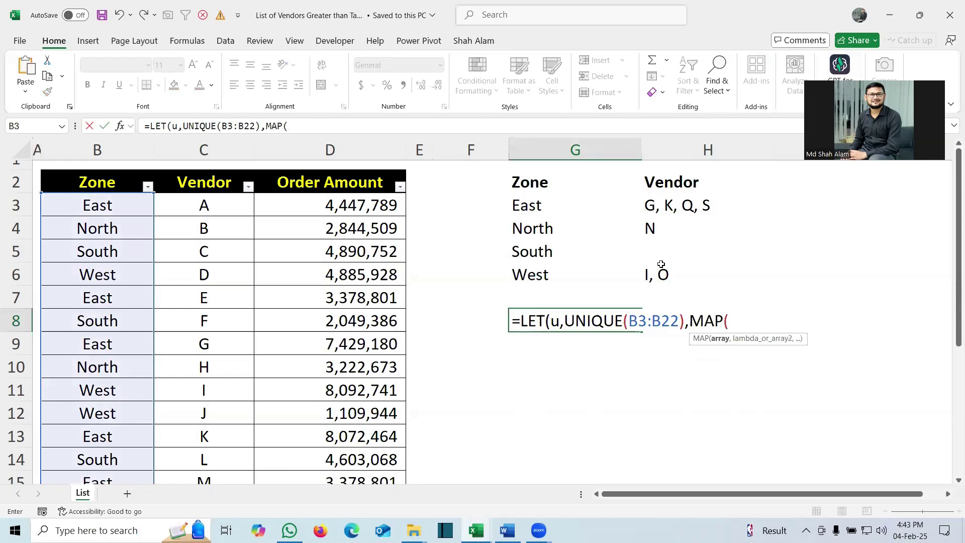
text(u)
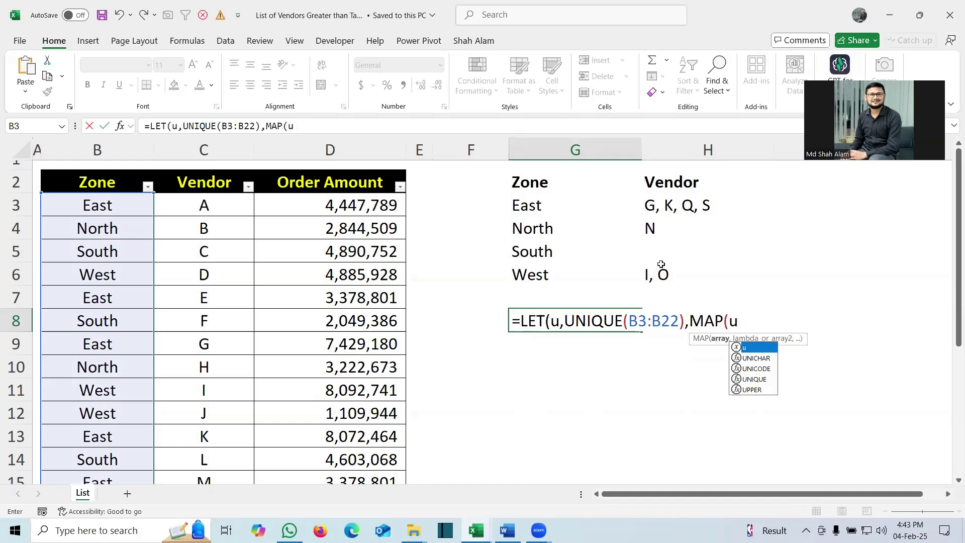
text(,lam)
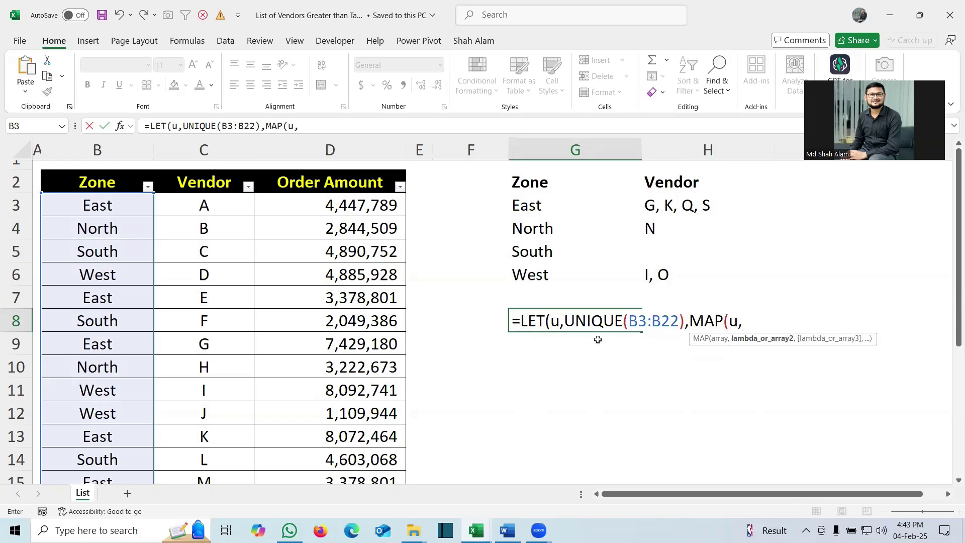
key(Tab)
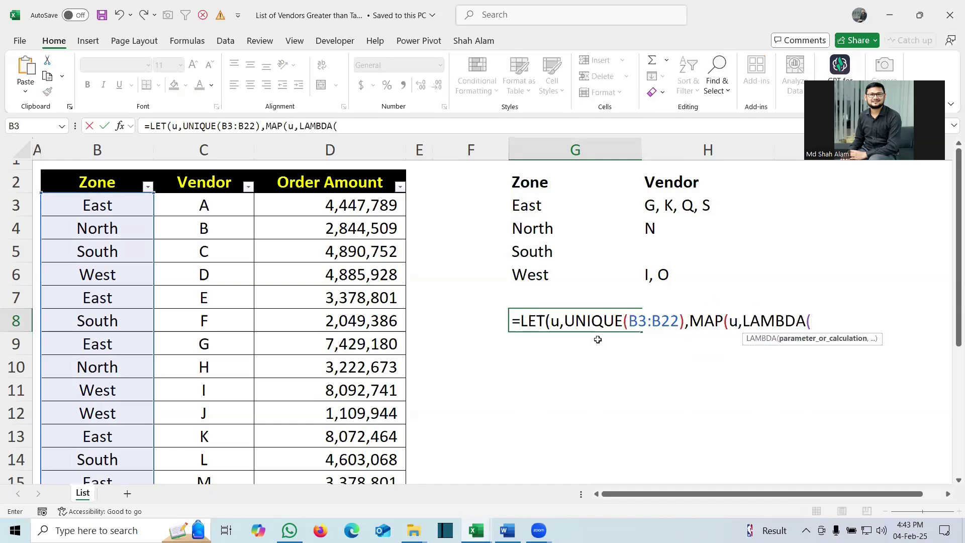
text(x,)
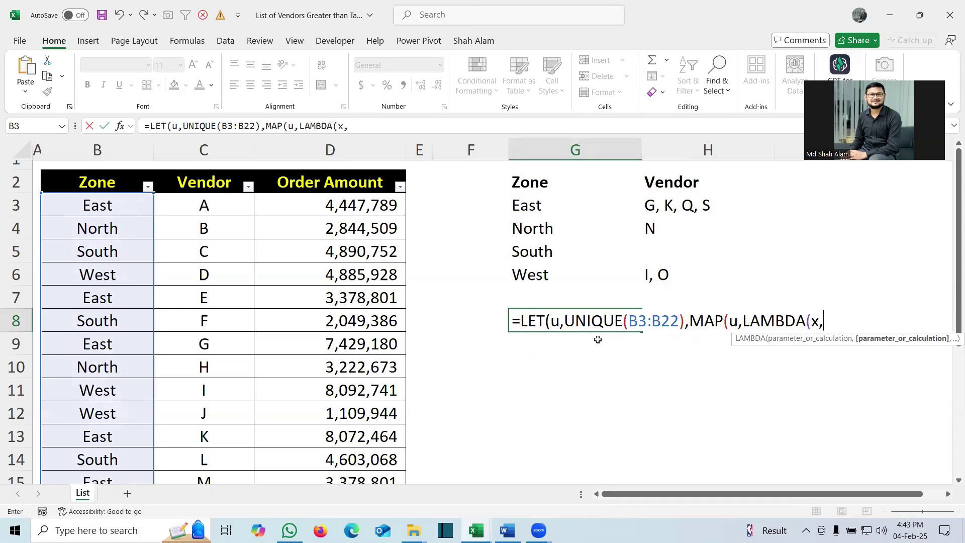
Begin a FILTER inside the LAMBDA with the vendor range C3:C22 as its array
text(filt)
key(Tab)
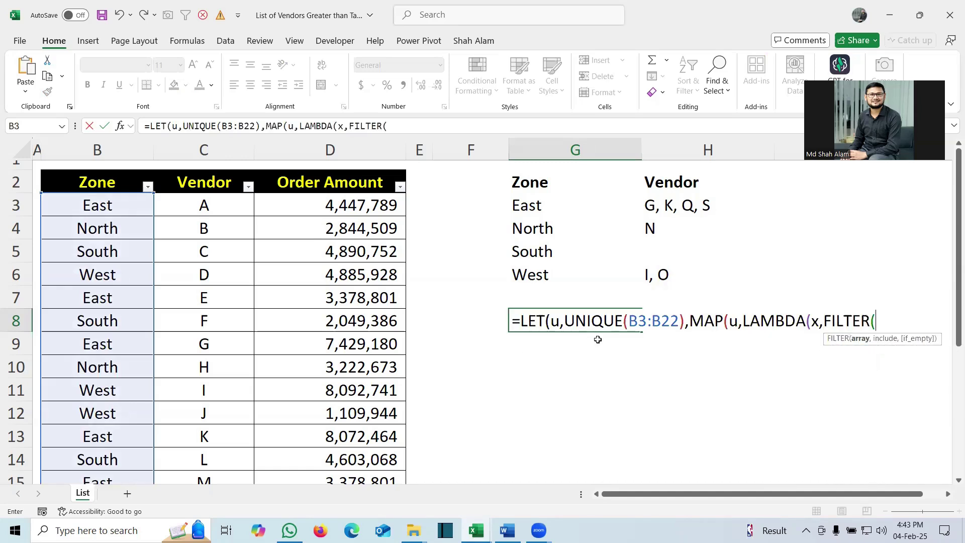
click(202, 204)
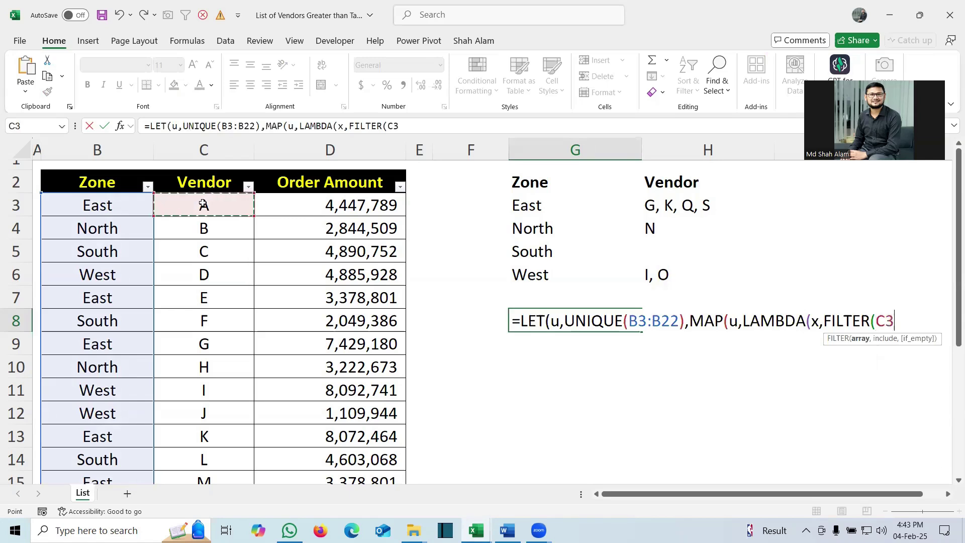
key(ctrl+shift+Down)
text(,)
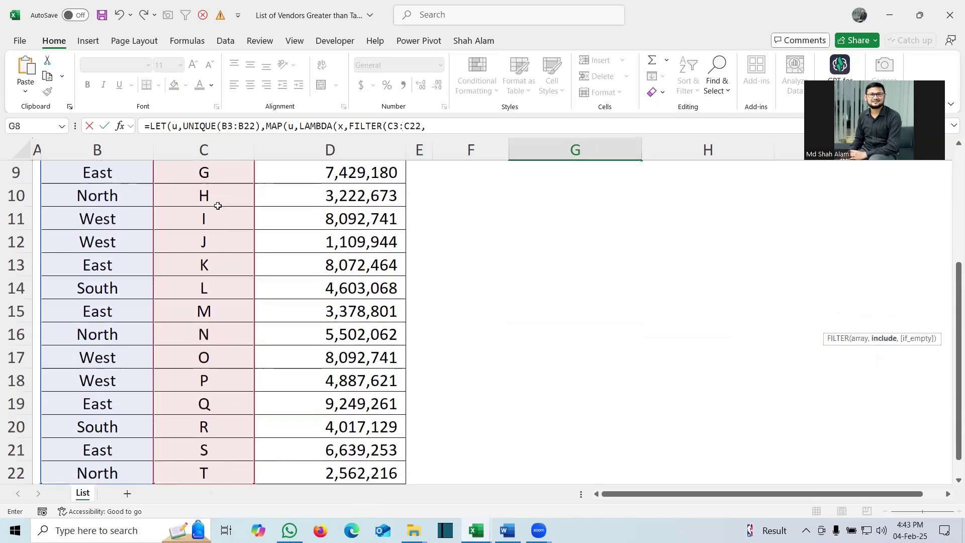
Set the FILTER condition to B3:B22=u, close all the parentheses and enter the formula in G8
drag(950, 276, 951, 5)
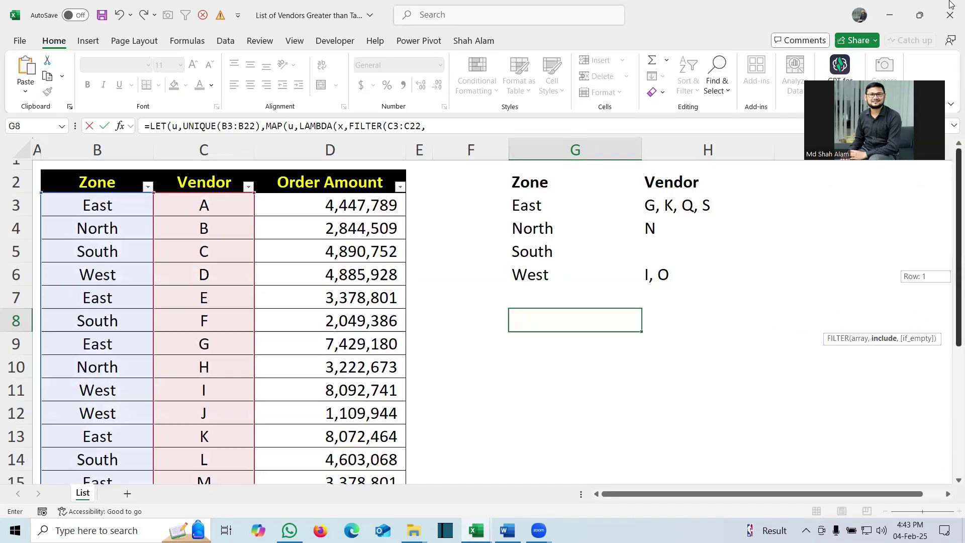
click(104, 205)
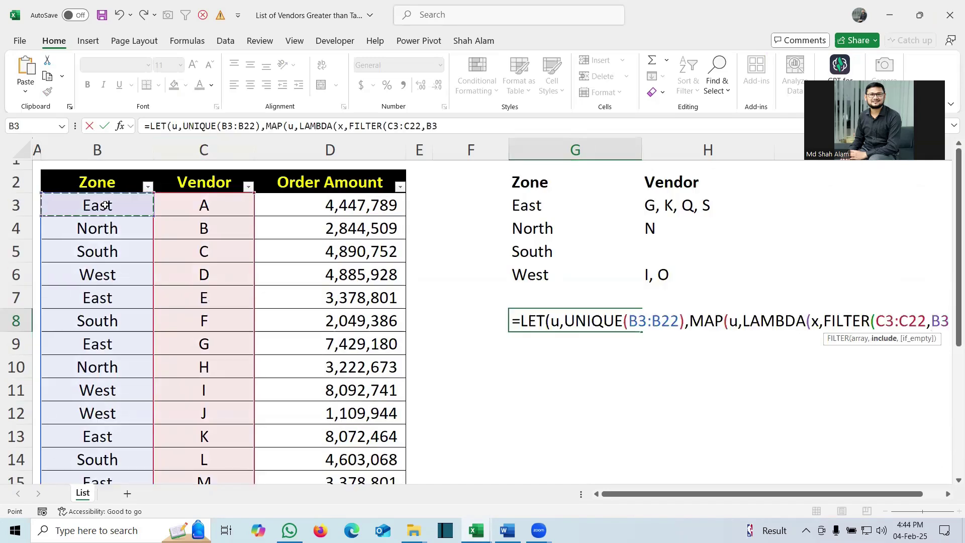
key(ctrl+shift+Down)
text(=)
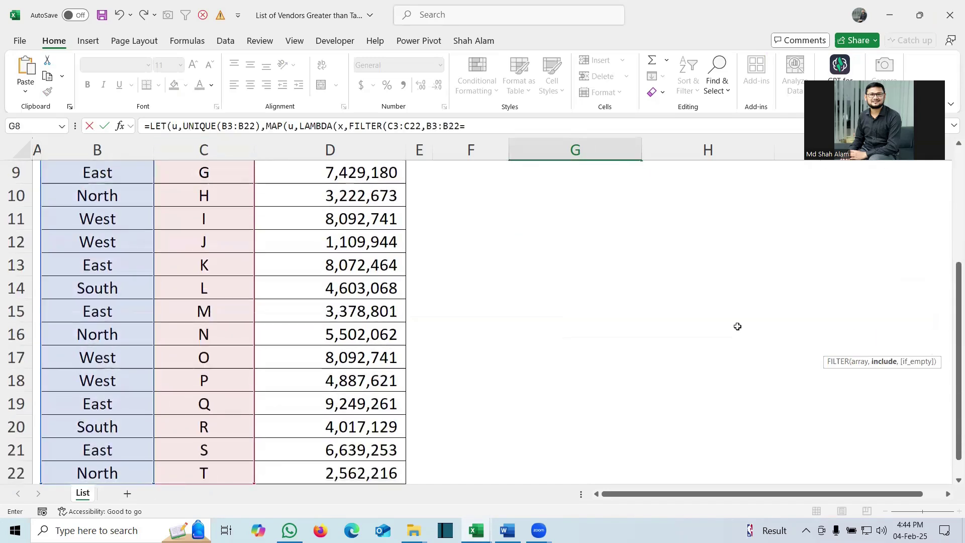
drag(952, 276, 952, 29)
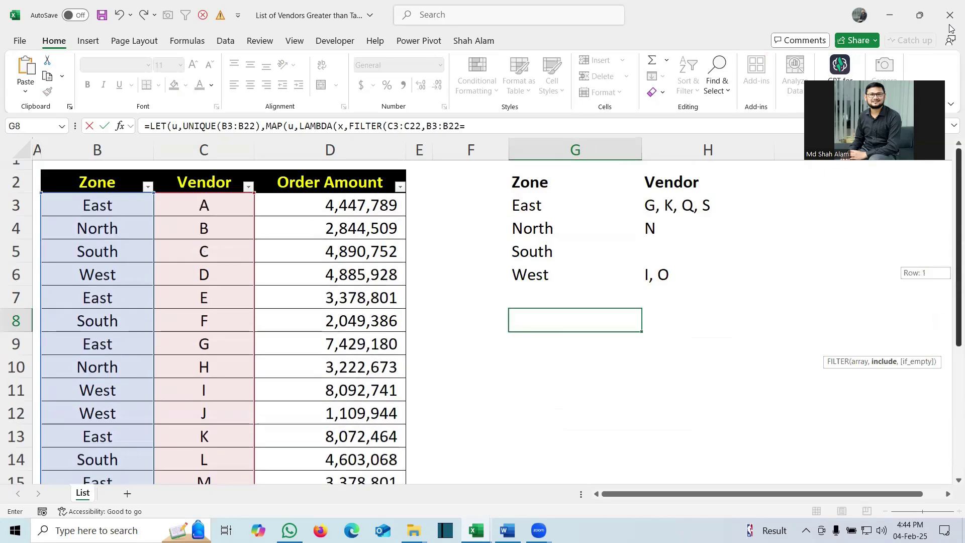
text(u)
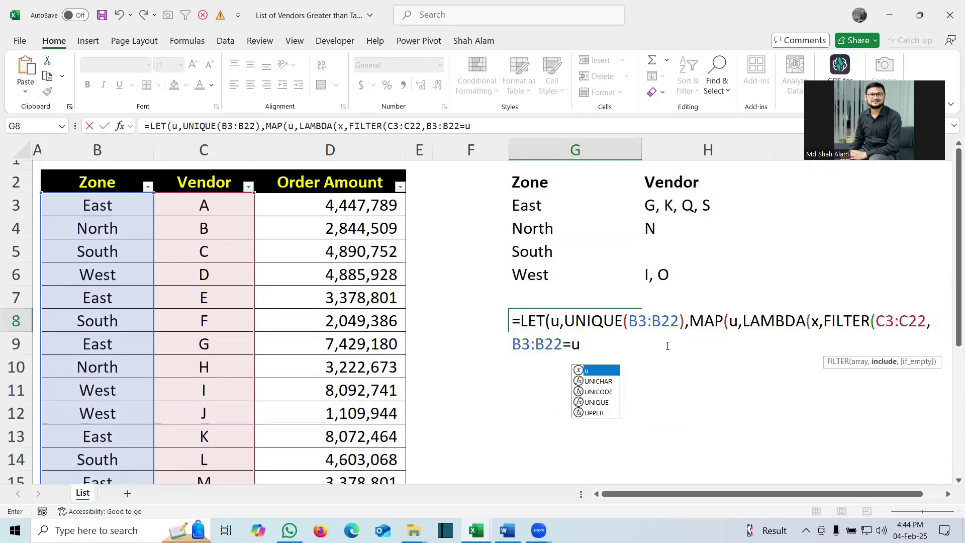
text()))
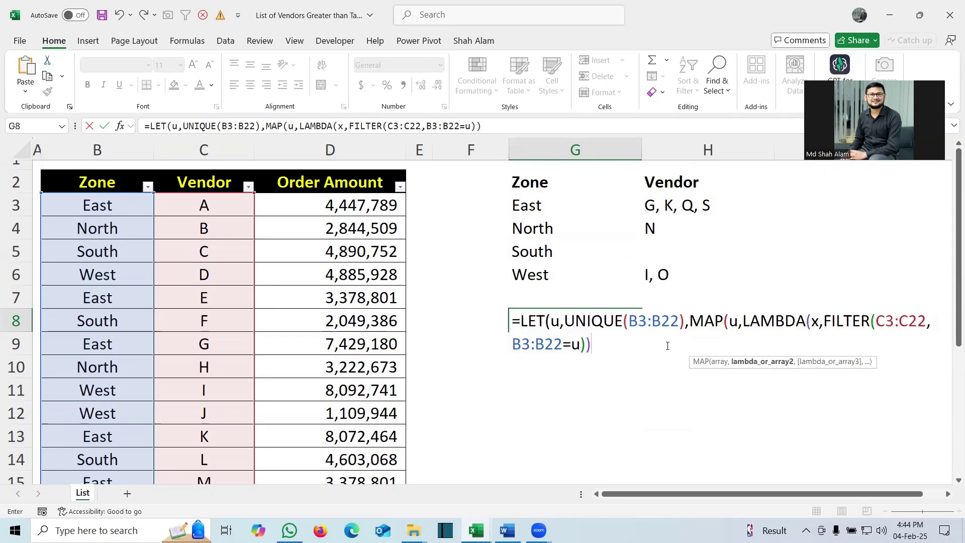
text()))
key(ctrl+Return)
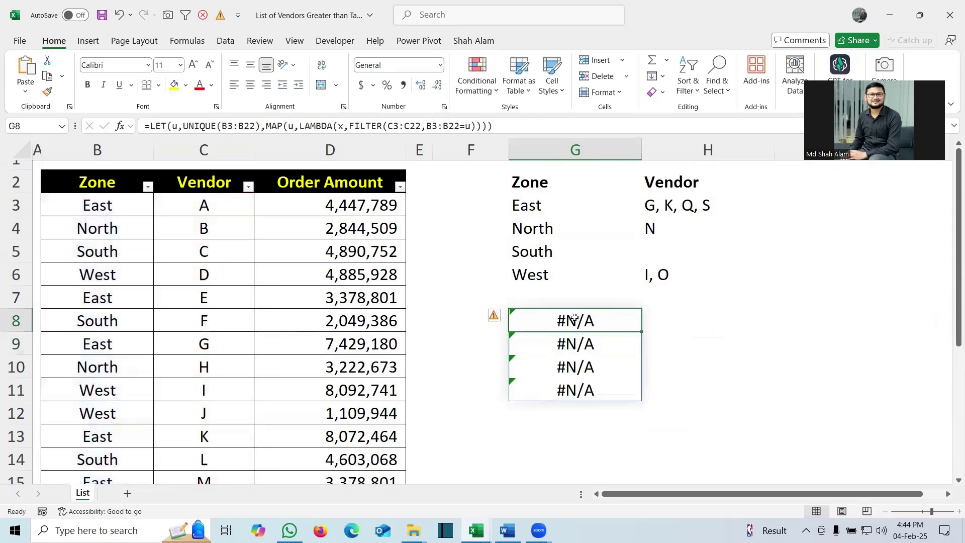
Correct the FILTER condition in G8 to B3:B22=x and enter the formula
double_click(606, 315)
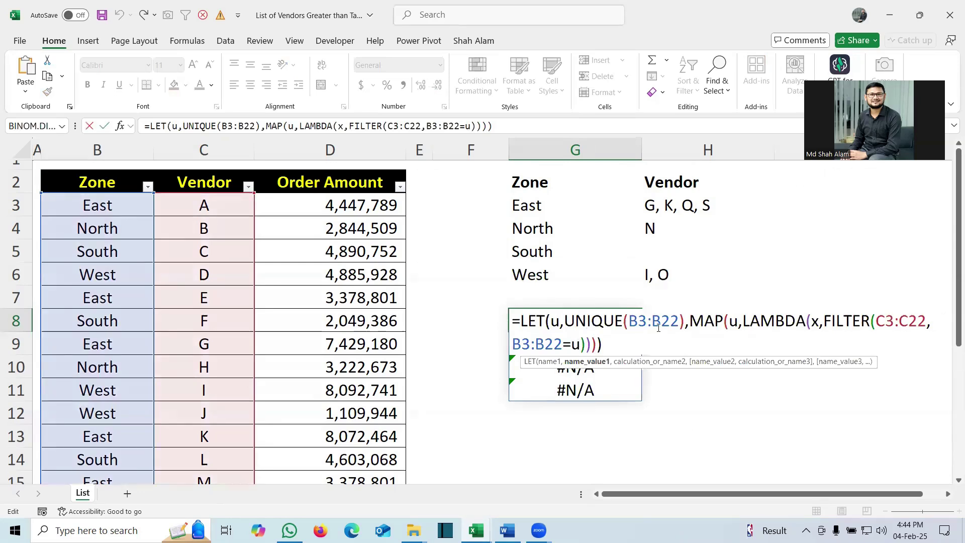
click(583, 346)
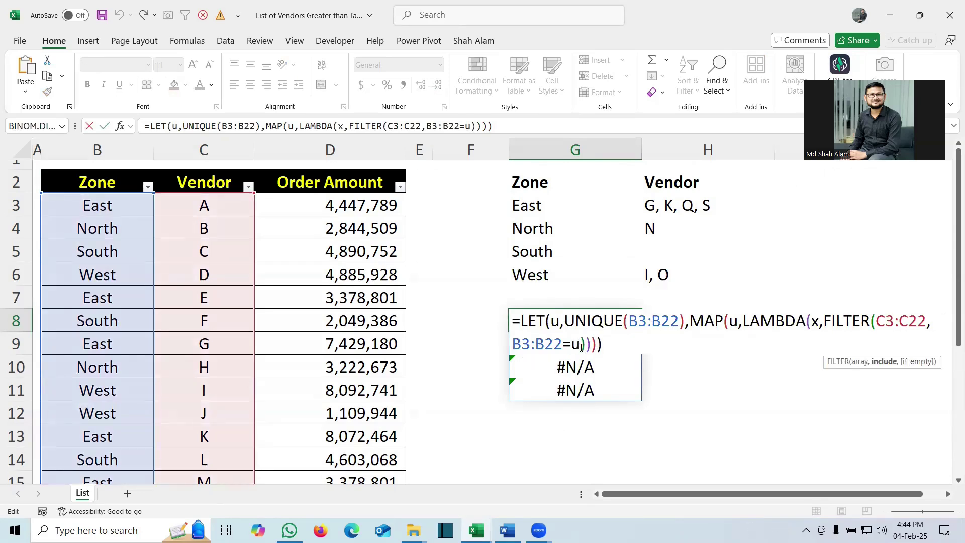
key(BackSpace)
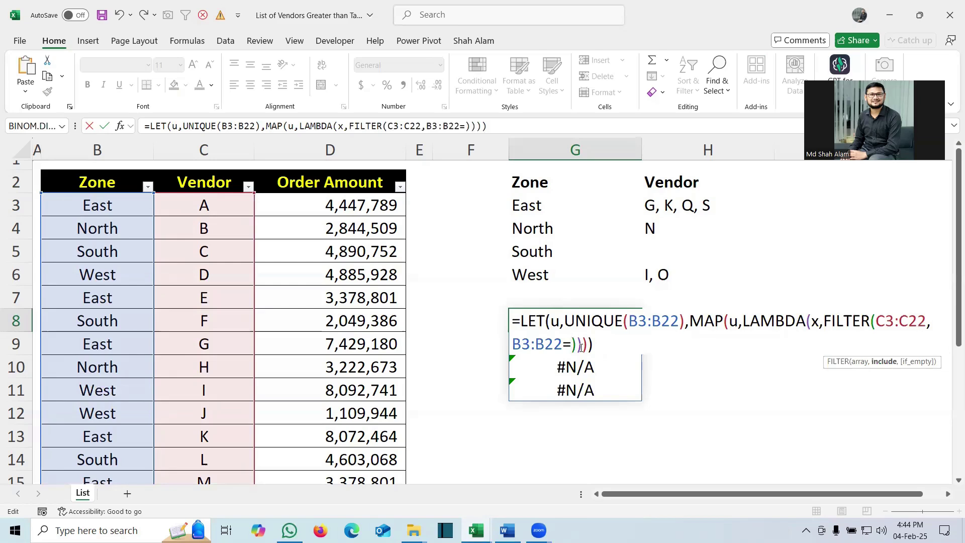
text(x)
key(Return)
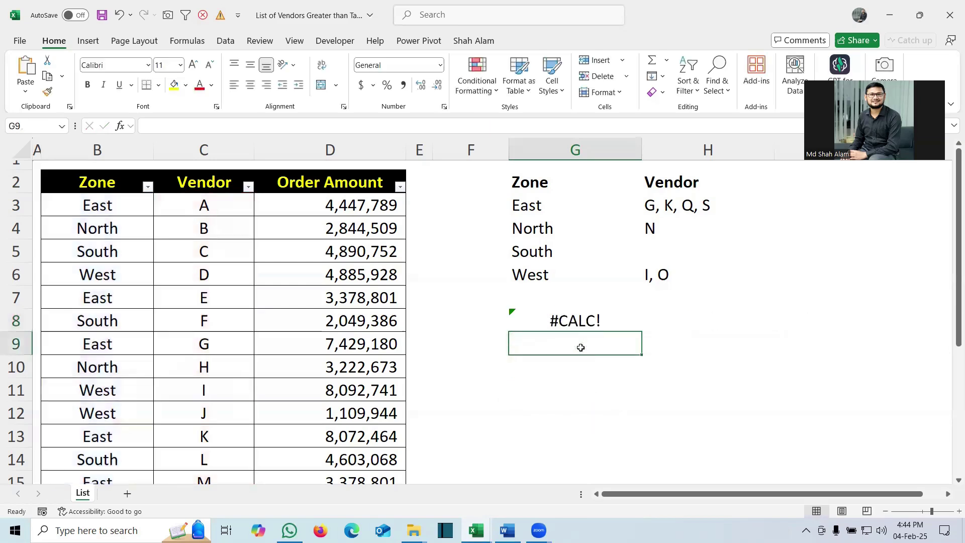
Wrap the FILTER in G8 in TEXTJOIN with the delimiter ", " and an empty ignore_empty argument, and enter the formula
click(579, 313)
double_click(578, 313)
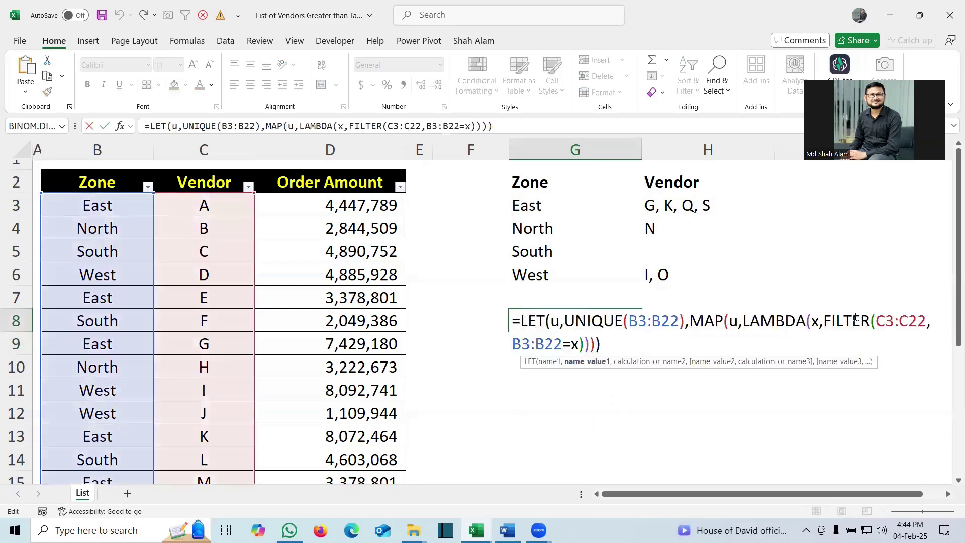
click(825, 320)
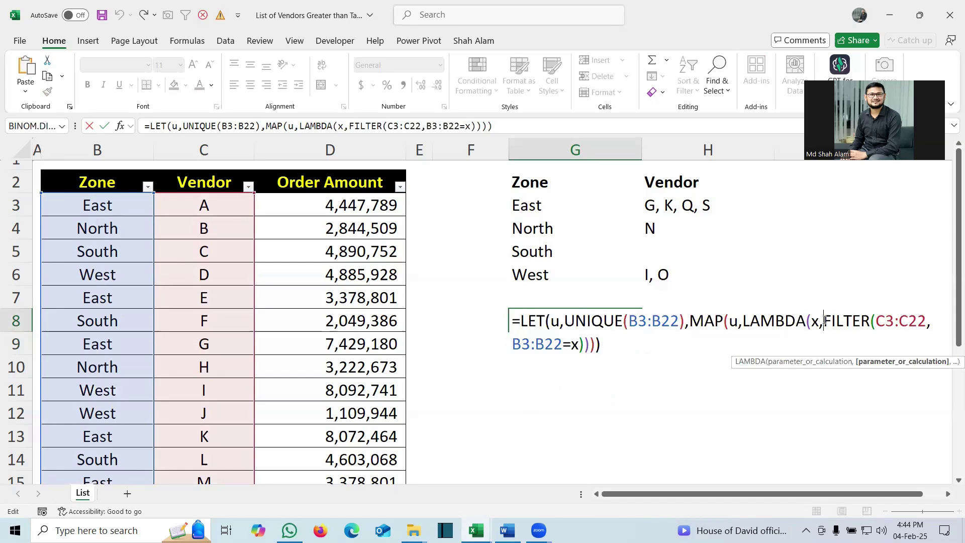
text(textjo)
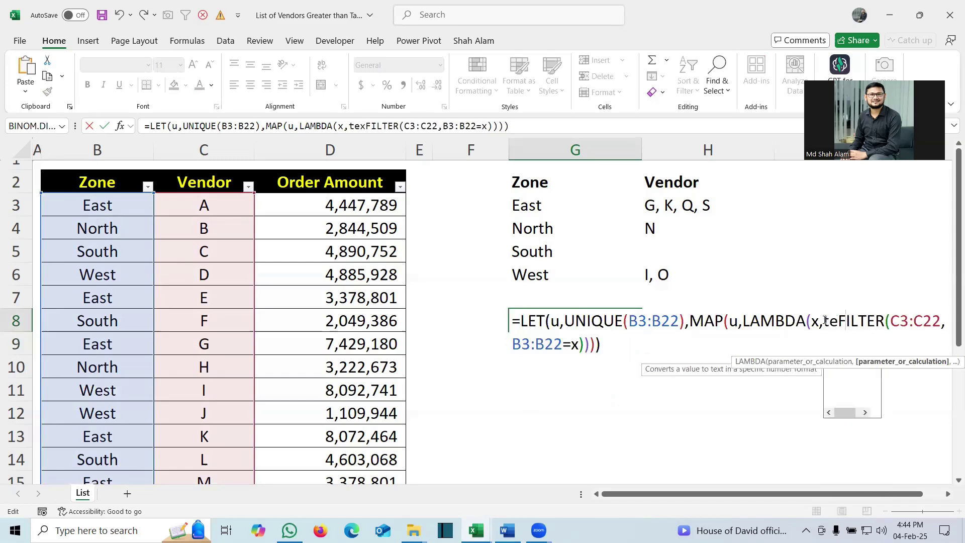
key(Tab)
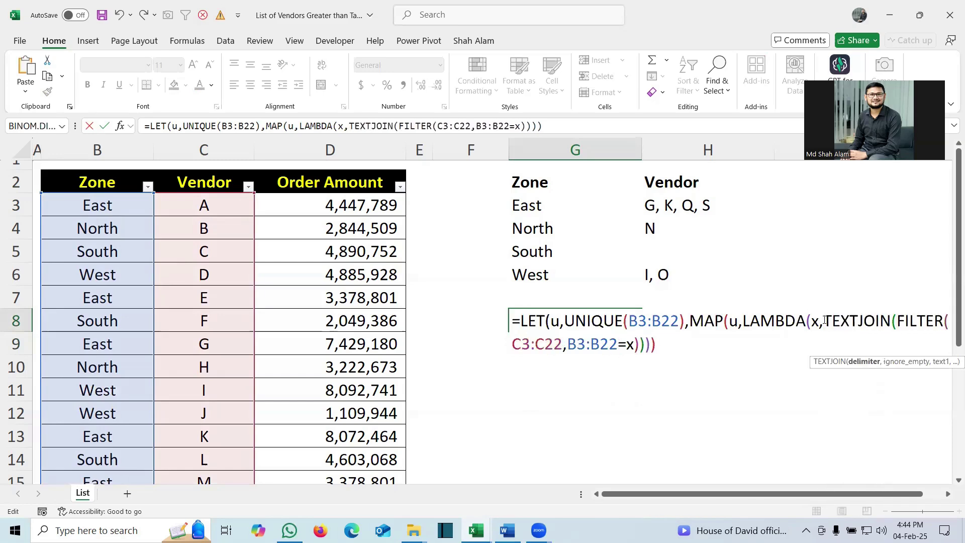
text(")
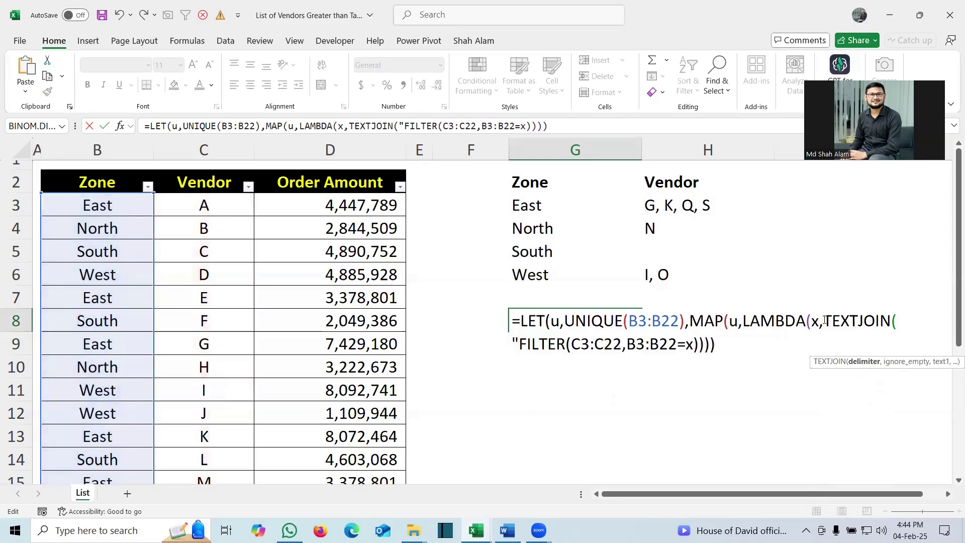
text(, ")
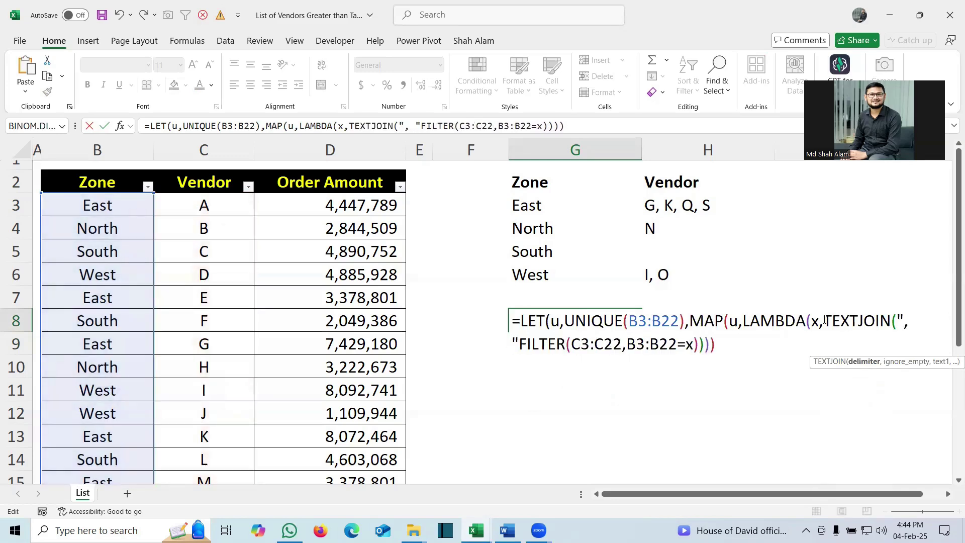
text(,)
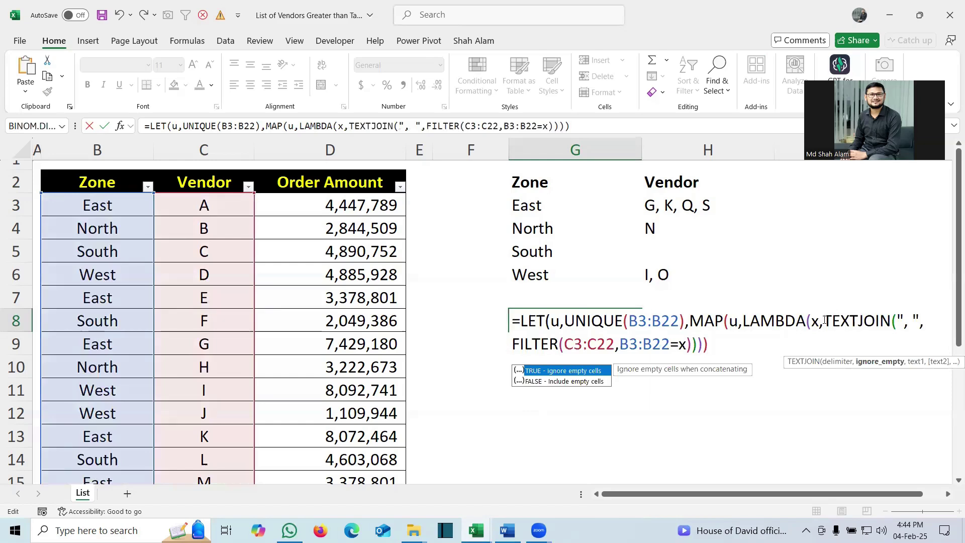
text(,)
text())
key(Return)
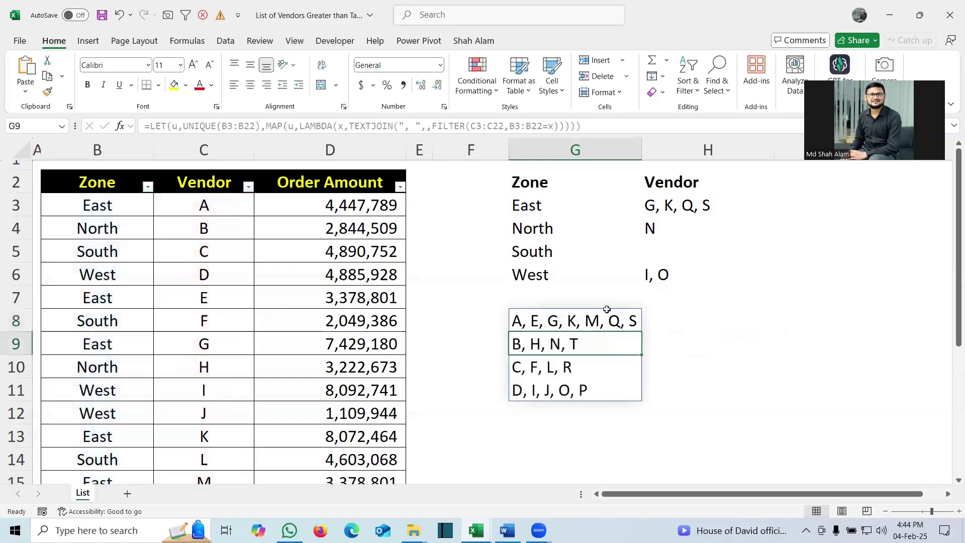
Wrap the MAP in G8 in an HSTACK with u as its first array, close it and enter the formula
click(574, 325)
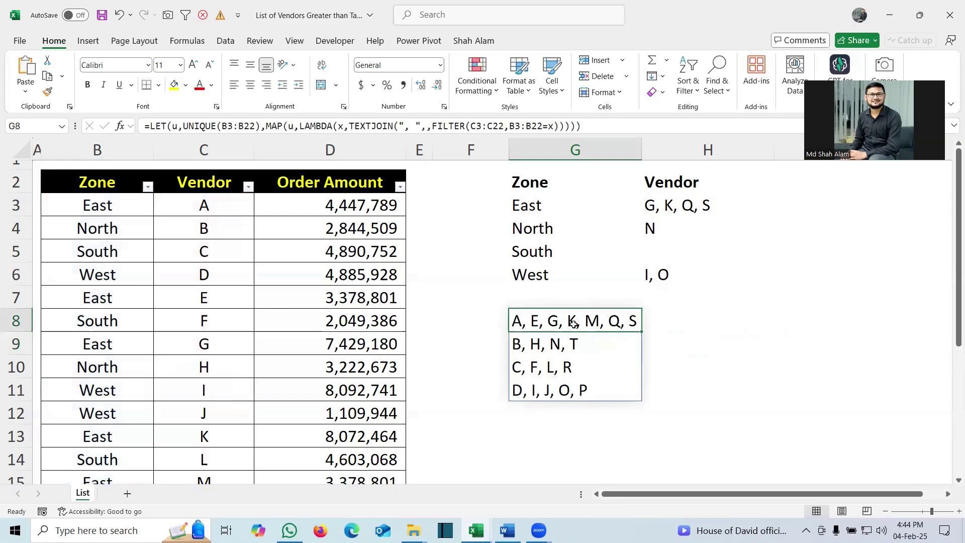
double_click(543, 322)
key(Escape)
double_click(552, 322)
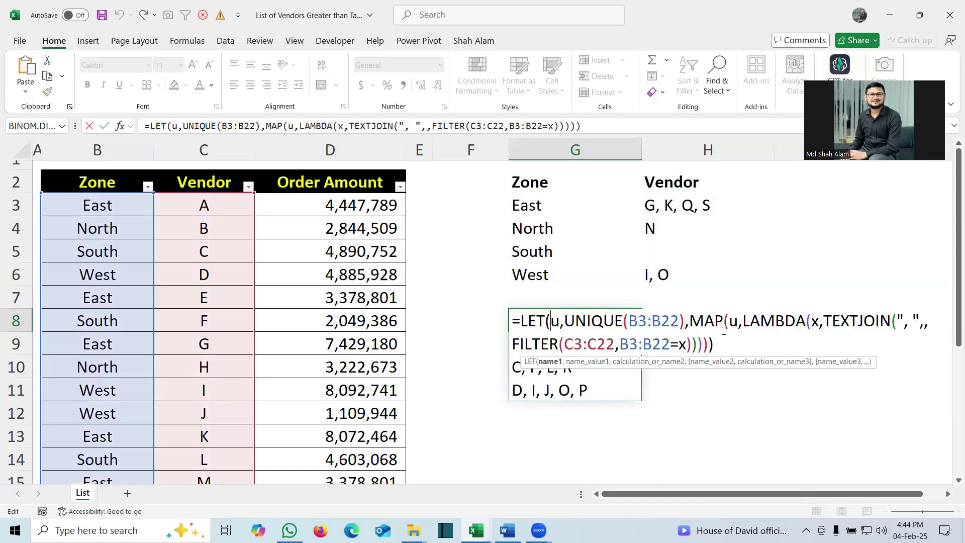
click(690, 321)
text(hs)
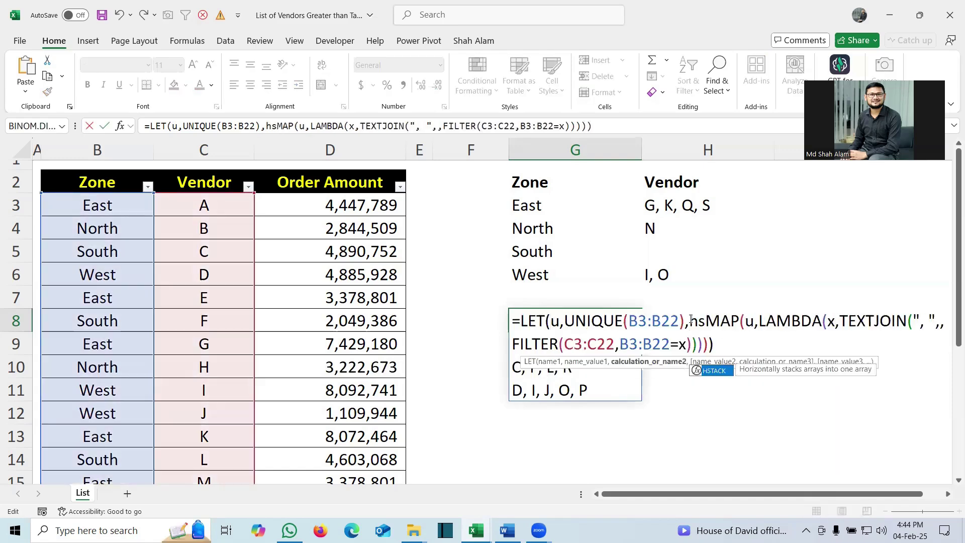
key(Tab)
text(u)
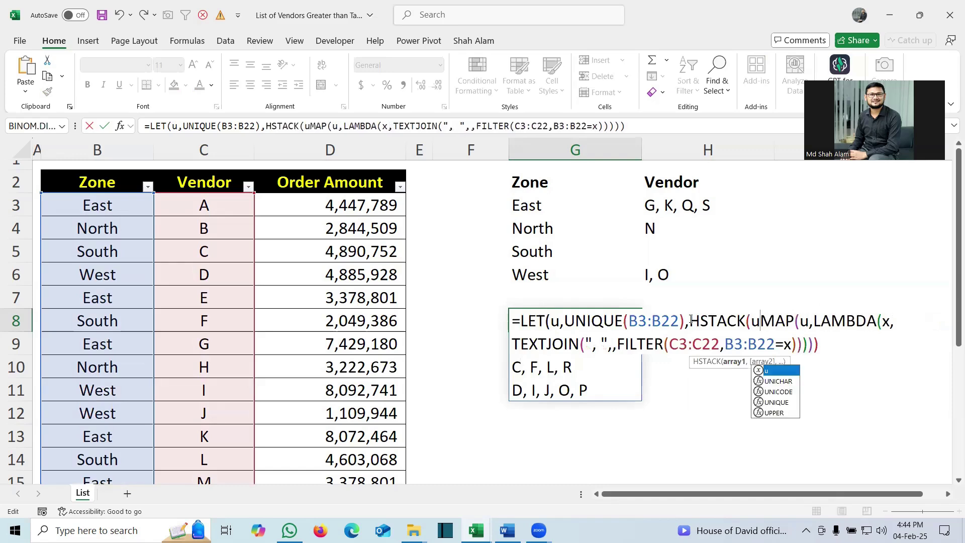
text(,)
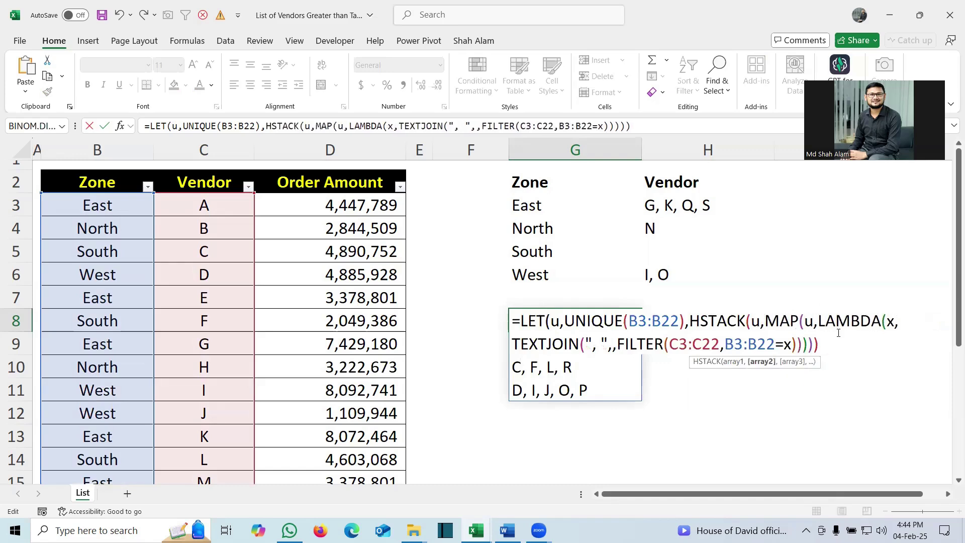
click(830, 346)
text())
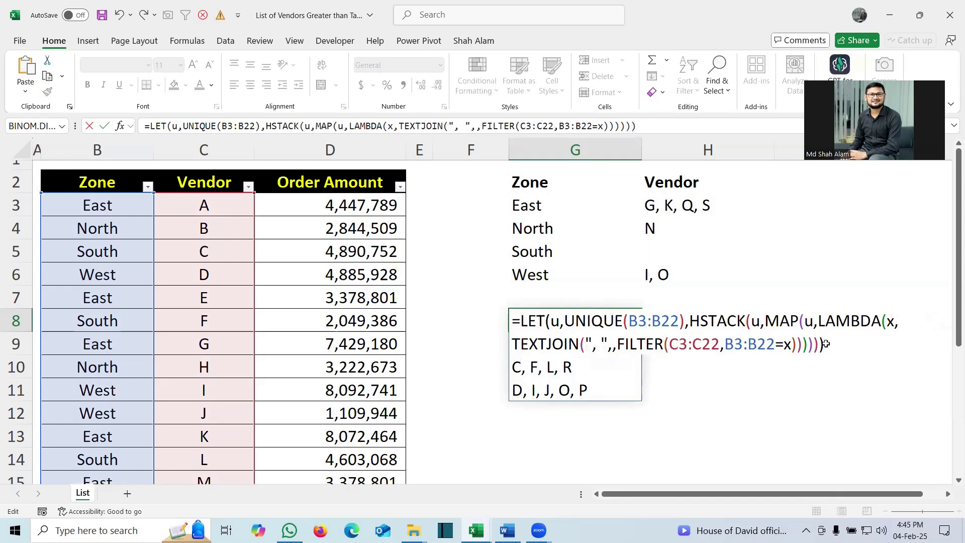
key(Return)
click(527, 316)
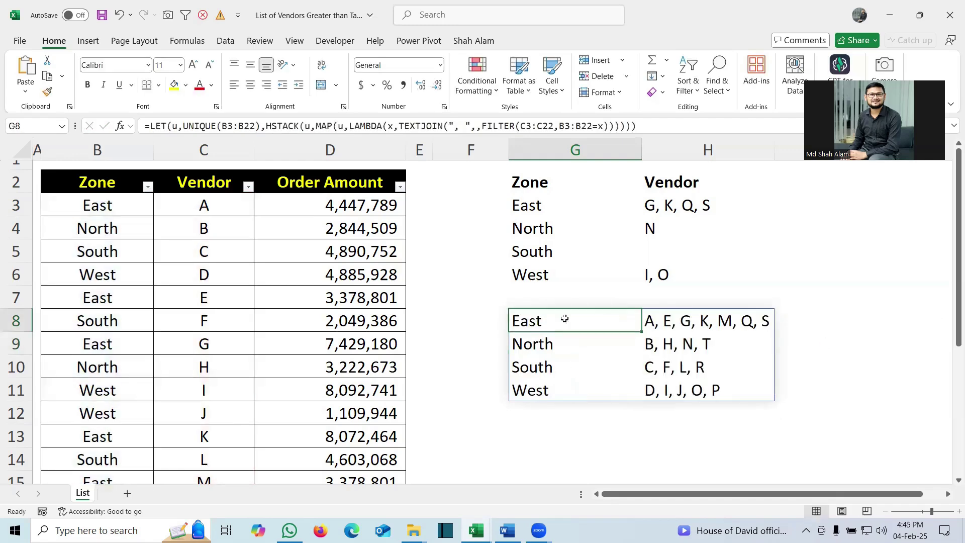
click(664, 321)
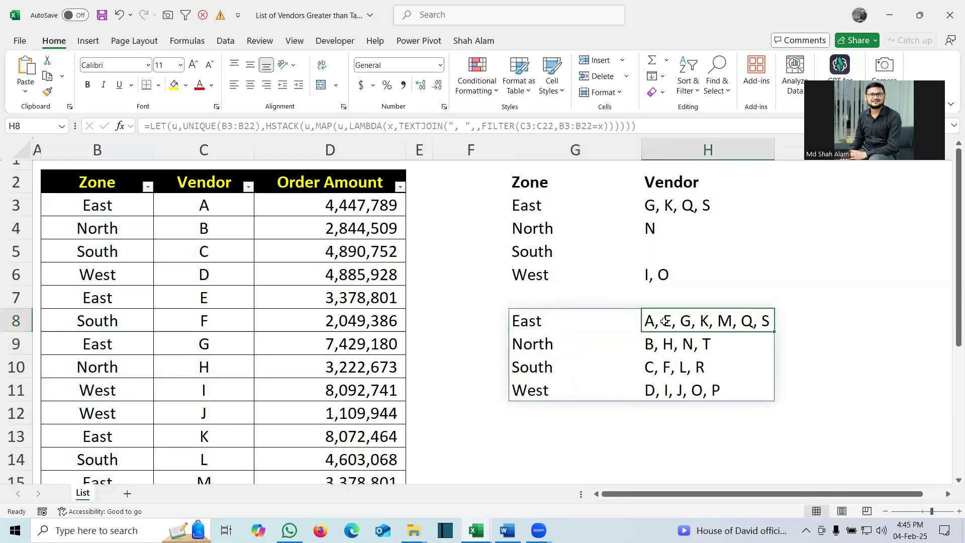
Enclose the FILTER condition B3:B22=x in G8 in parentheses and append a multiplication operator after it
click(547, 321)
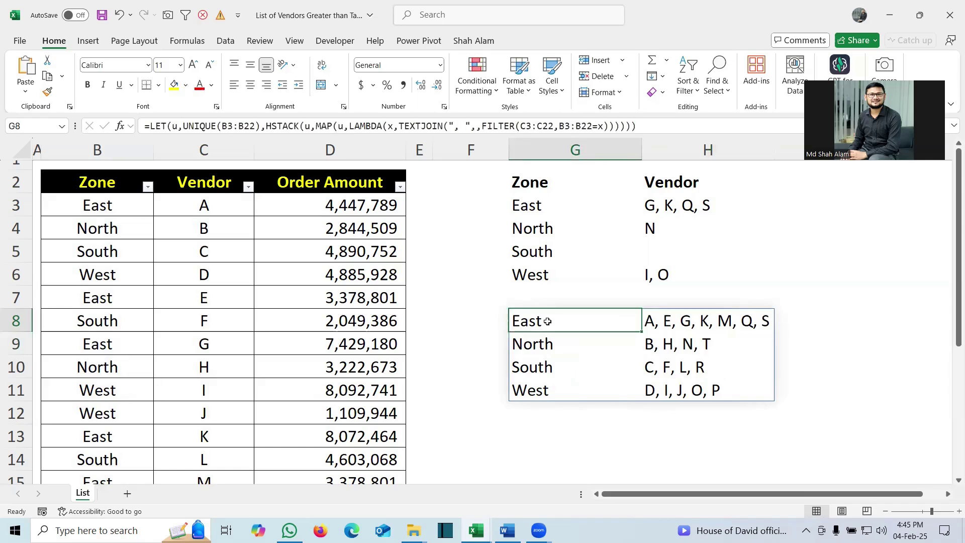
double_click(548, 321)
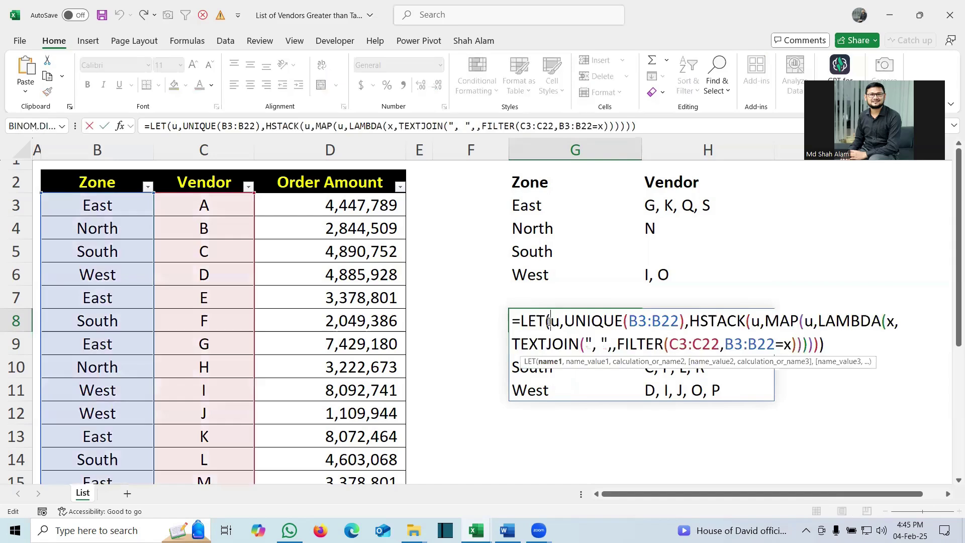
click(726, 344)
text(()
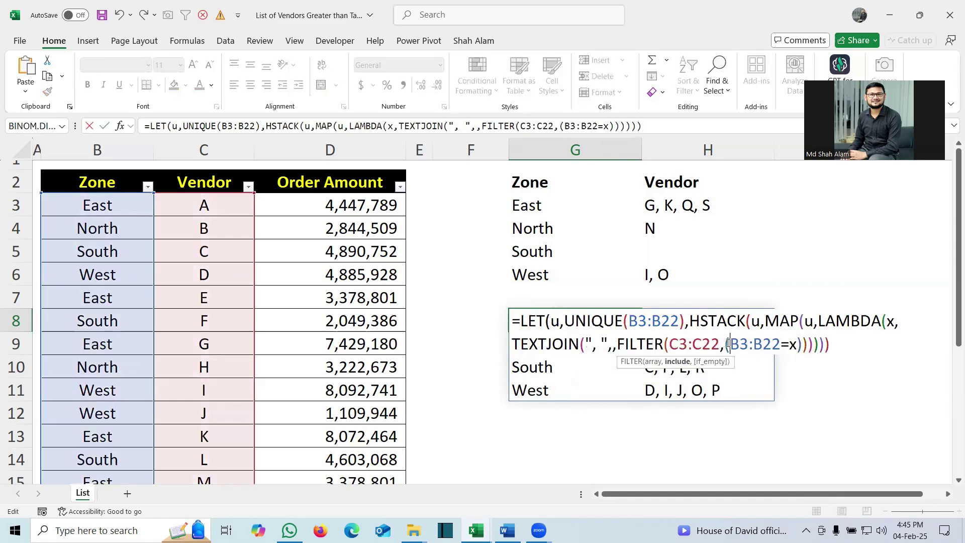
click(803, 344)
text(*)
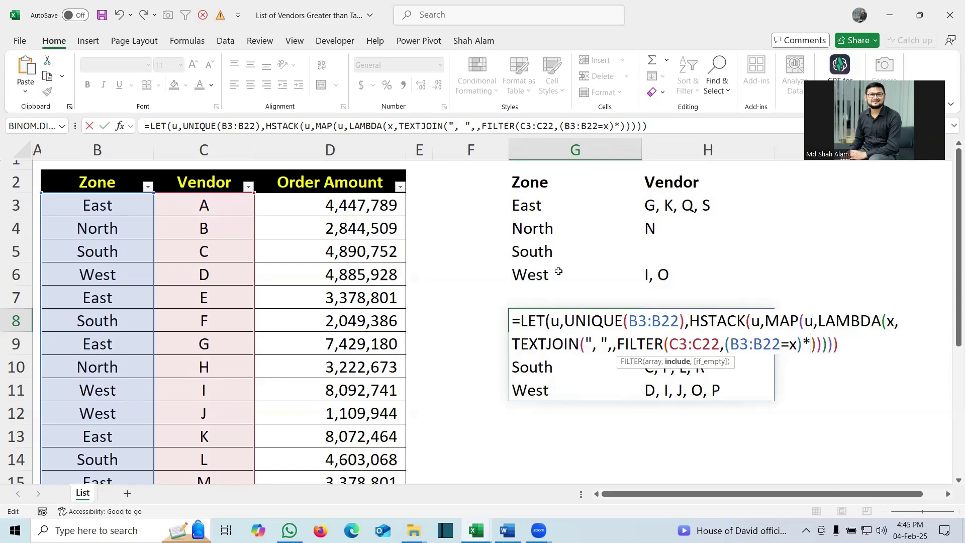
Add D3:D22>5000000 with a closing parenthesis as the second FILTER condition in the G8 formula
click(367, 204)
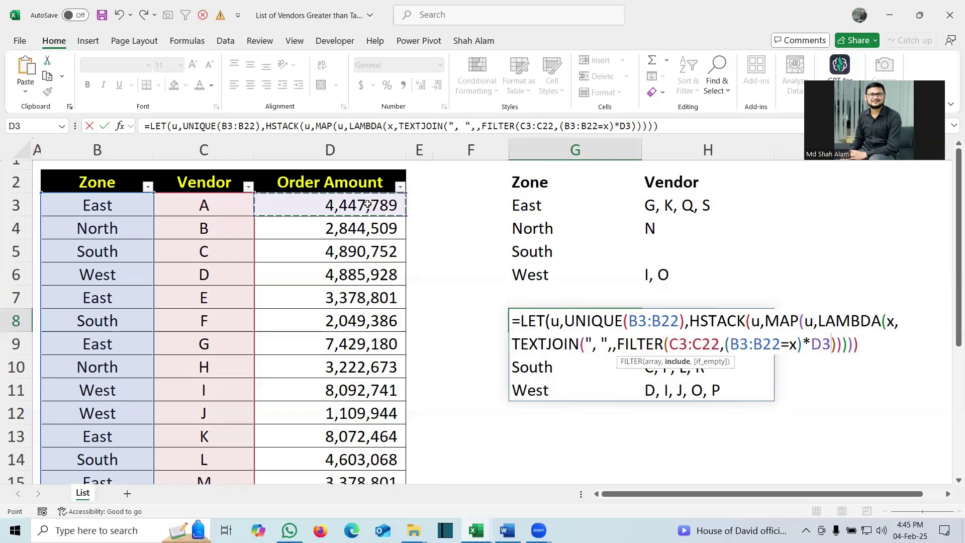
key(ctrl+shift+Down)
text(>)
text(5)
text(000000)
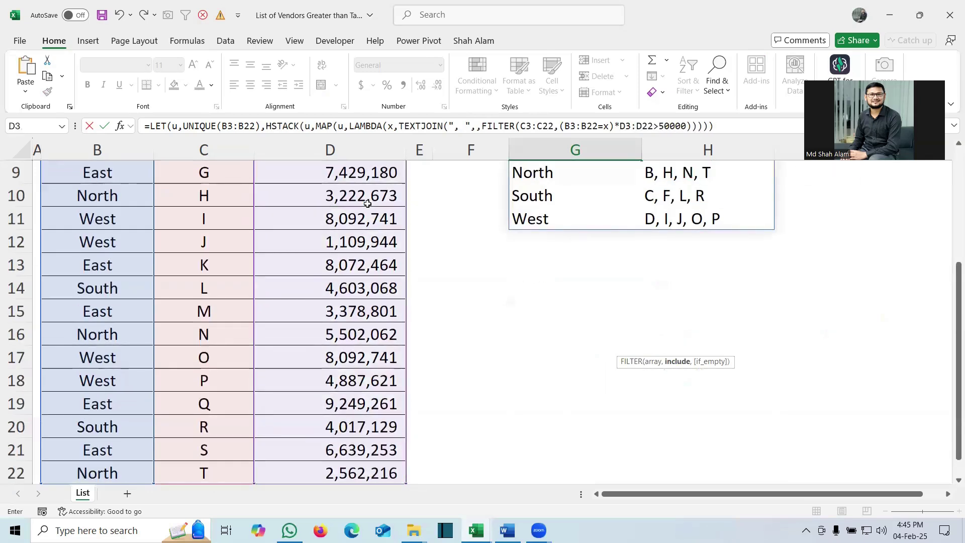
text())
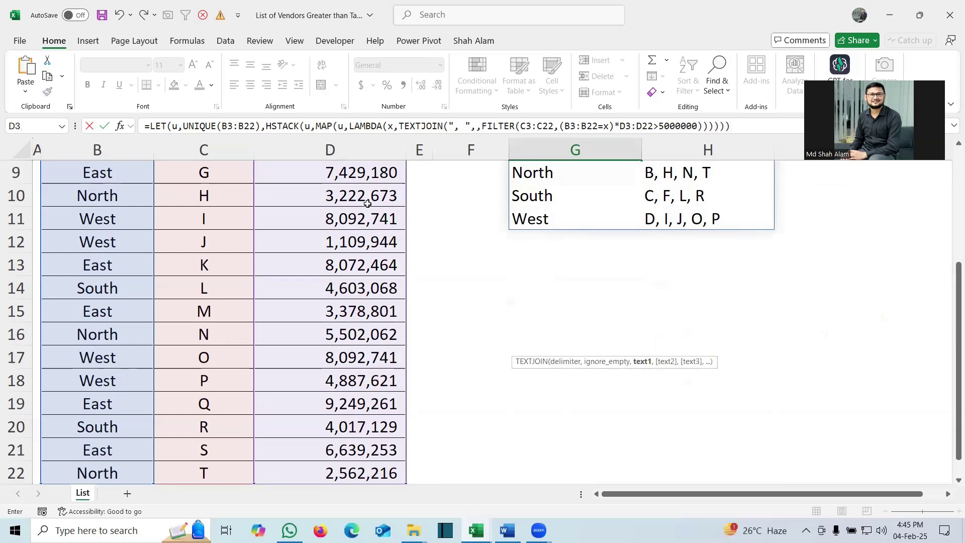
scroll(951, 290, up, 2)
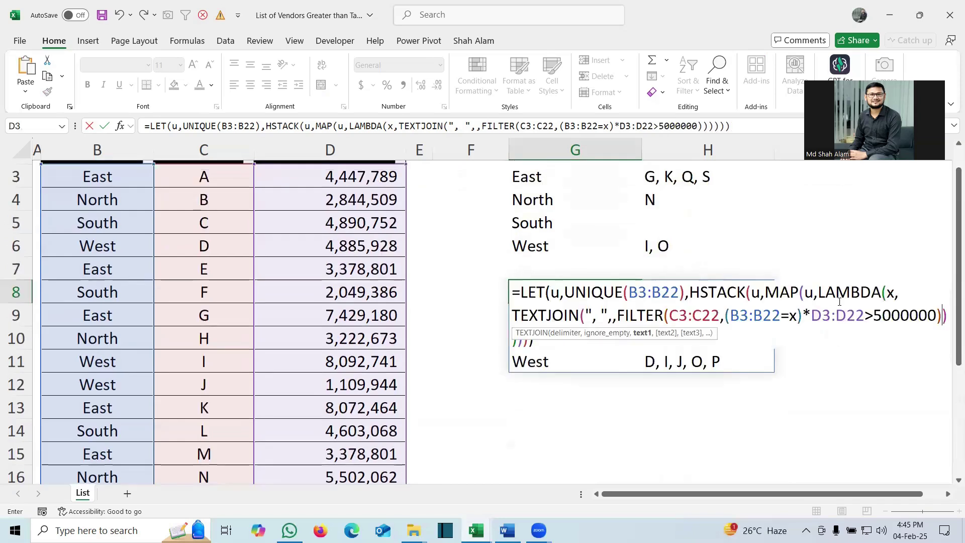
Add the opening parenthesis before D3:D22, close the formula with a final parenthesis and enter it in G8
click(812, 316)
text(()
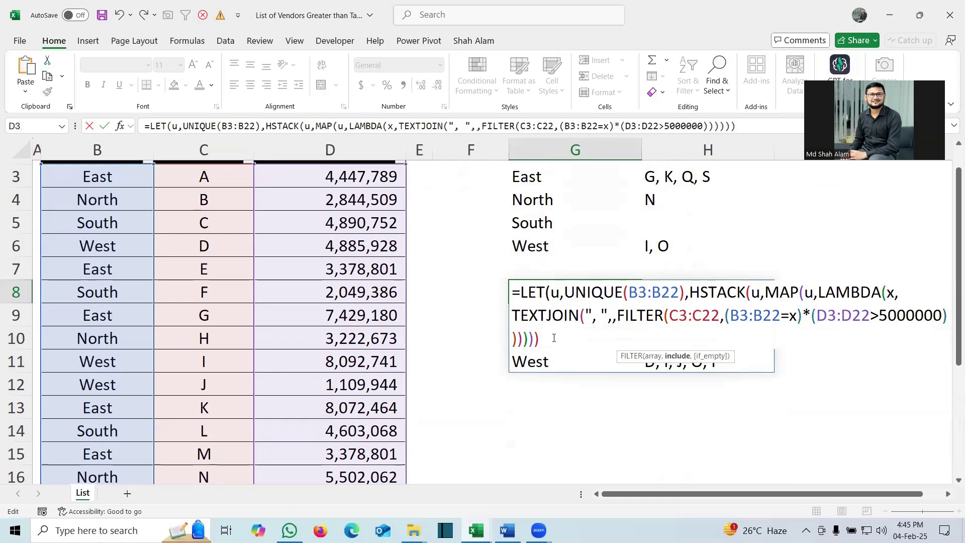
click(554, 338)
text())
key(Return)
click(550, 293)
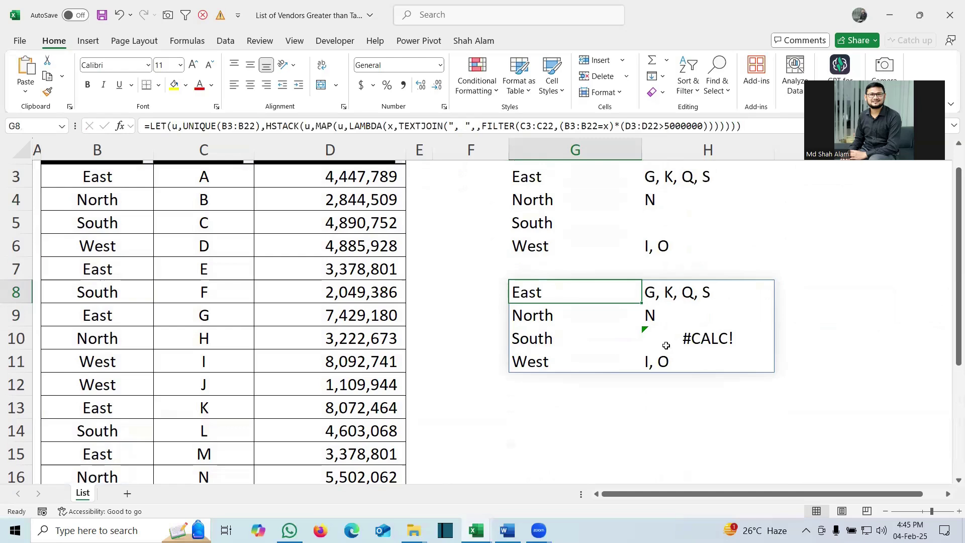
Wrap the TEXTJOIN in G8 in IFERROR with "" as the value if error, and enter the formula
double_click(580, 285)
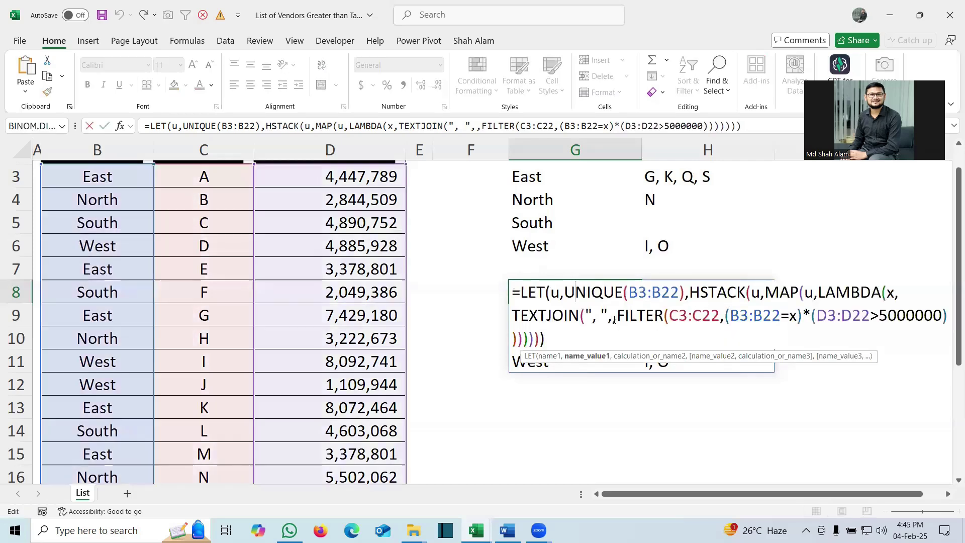
click(514, 315)
text(ife)
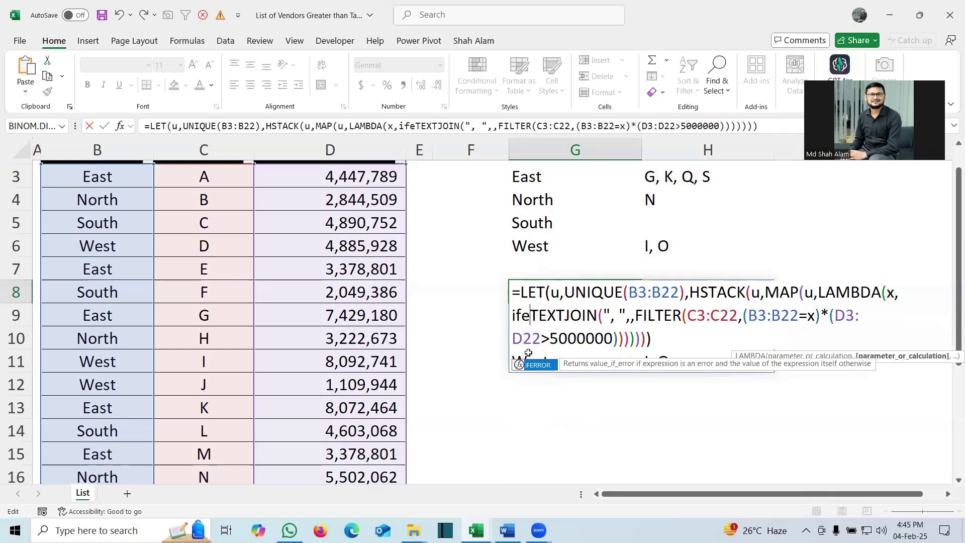
double_click(535, 363)
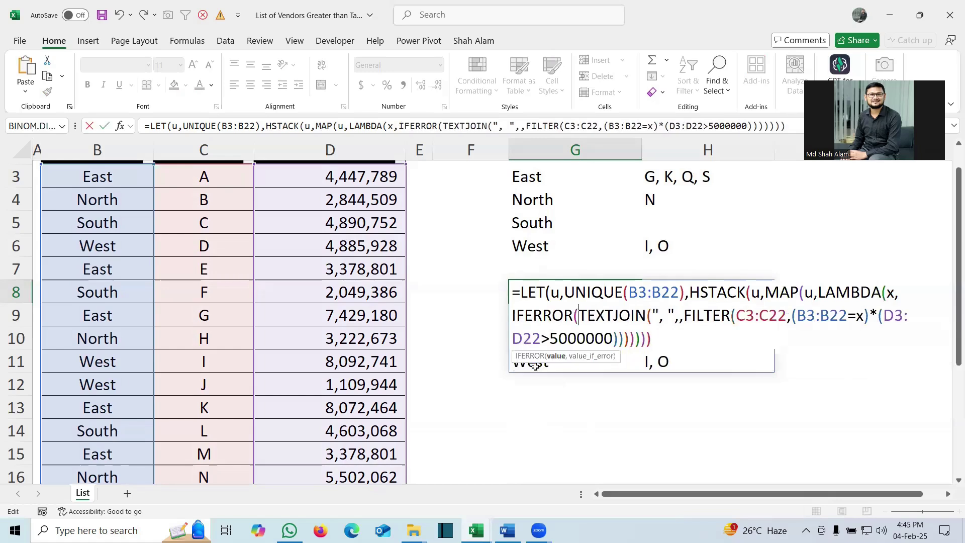
click(621, 338)
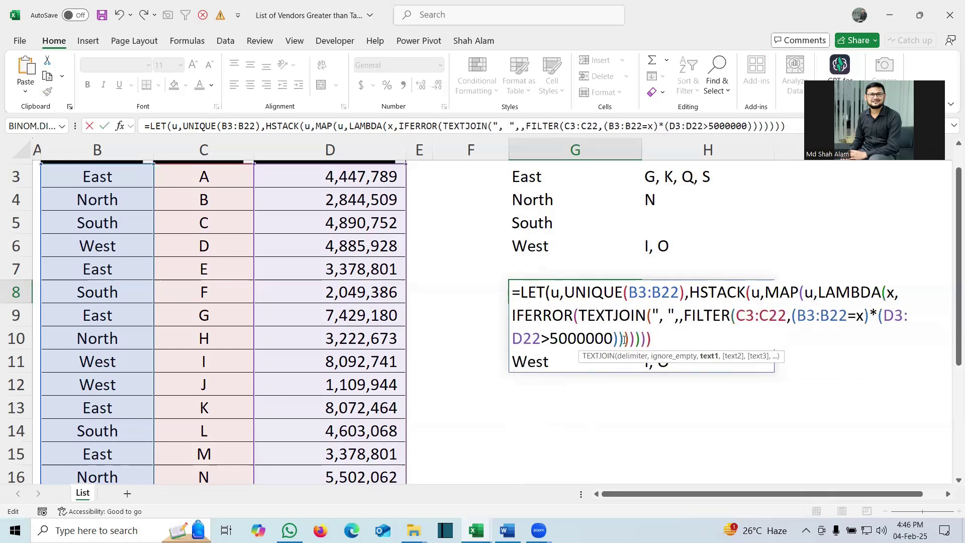
click(629, 339)
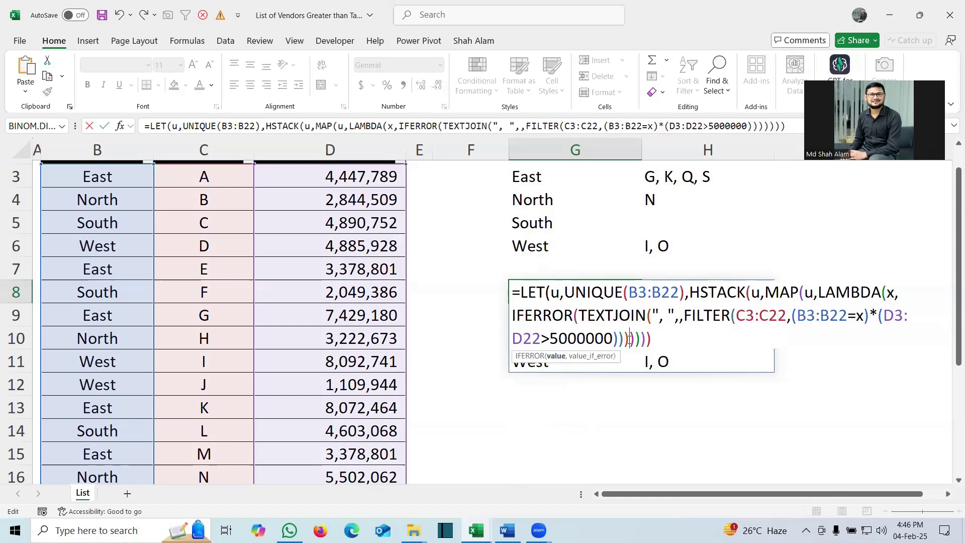
text(,")
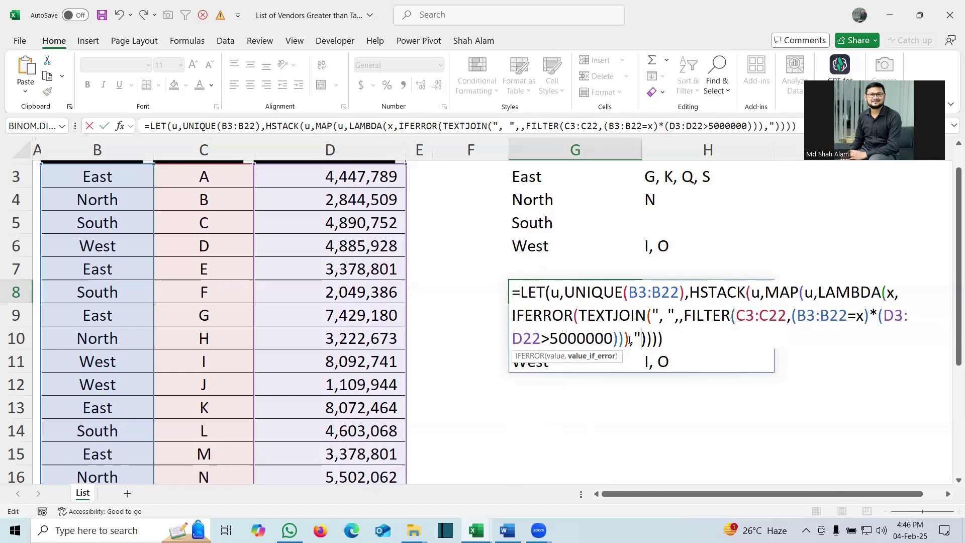
text(")
key(Right)
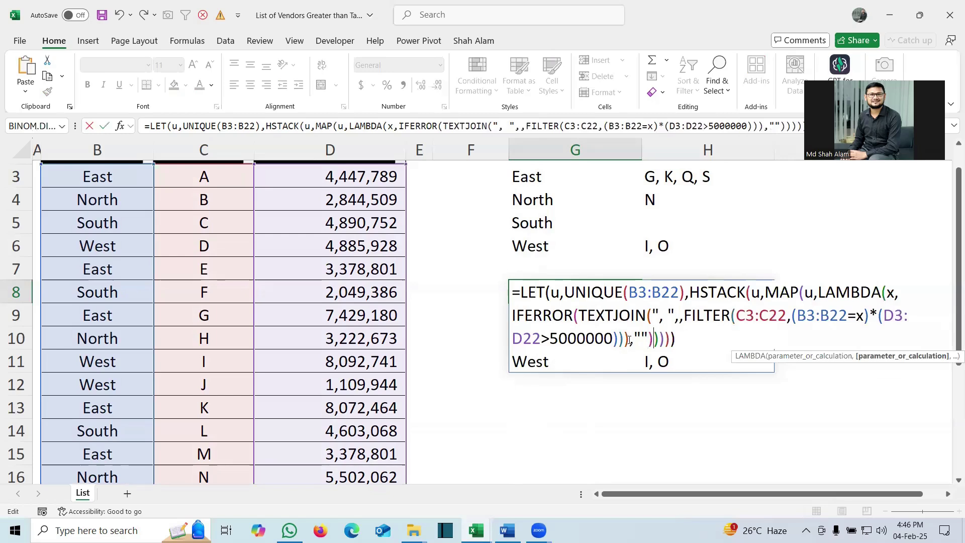
key(Return)
click(661, 339)
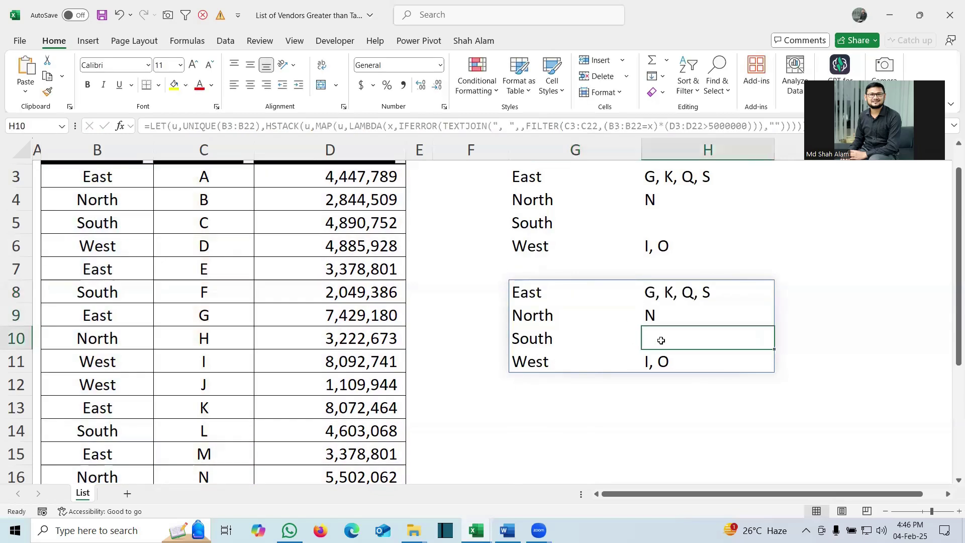
Start a GROUPBY formula in G13 with the zone range B3:B22 as its row fields
click(538, 398)
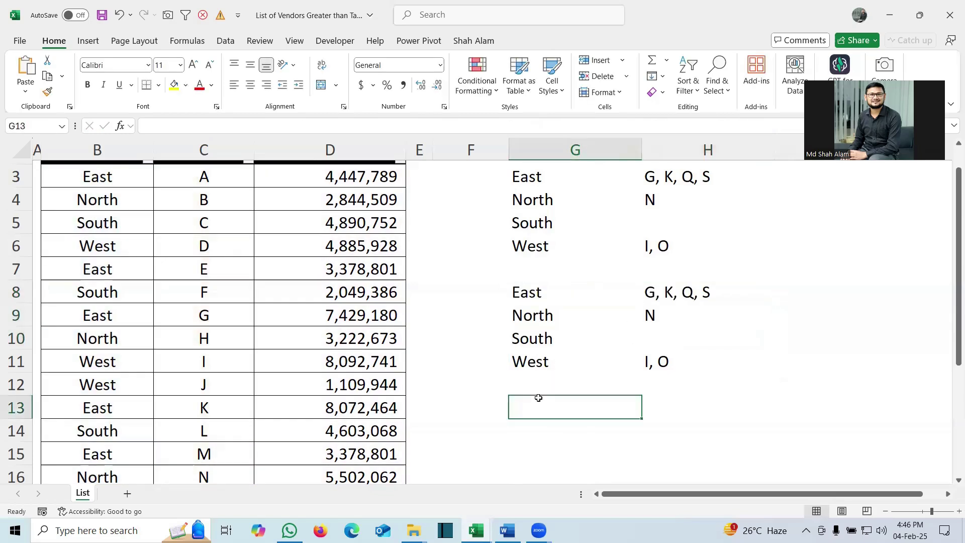
drag(955, 237, 954, 214)
text(=grou)
key(Tab)
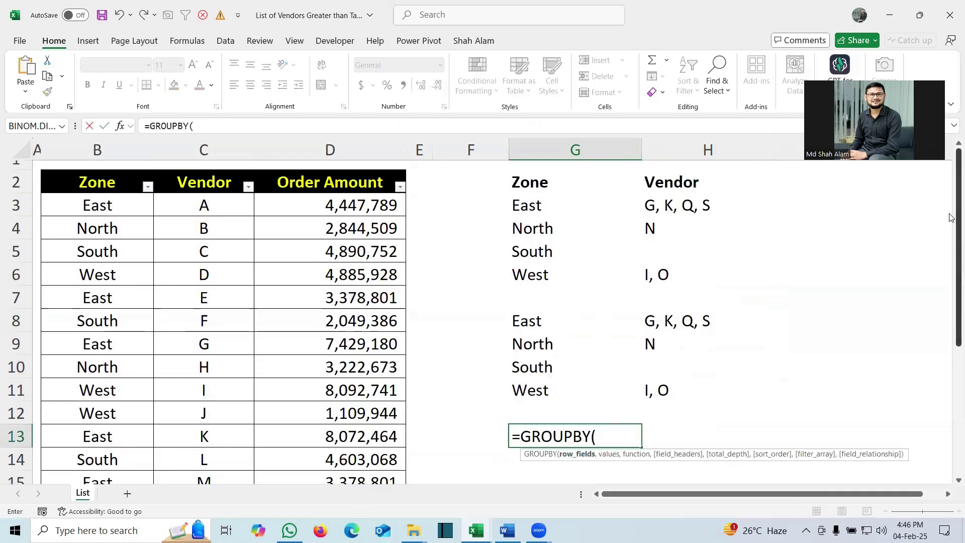
click(104, 208)
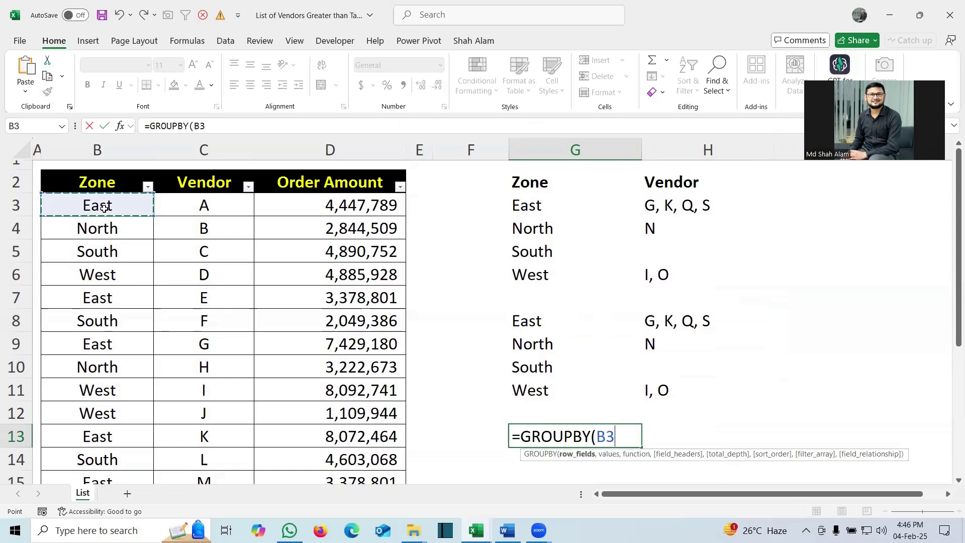
key(ctrl+shift+Down)
text(,)
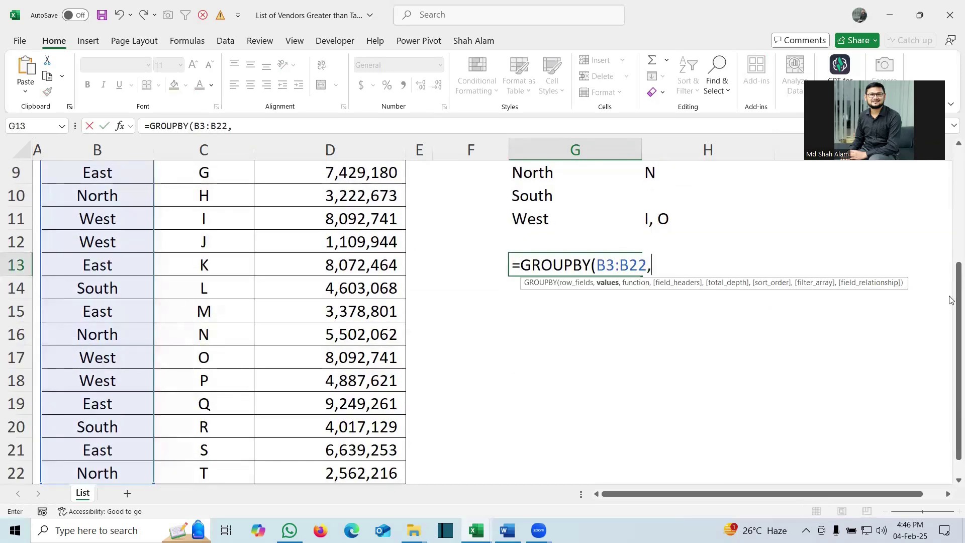
Set the GROUPBY values to C3:C22 and the function to ARRAYTOTEXT, and enter the formula in G13
drag(950, 301, 950, 184)
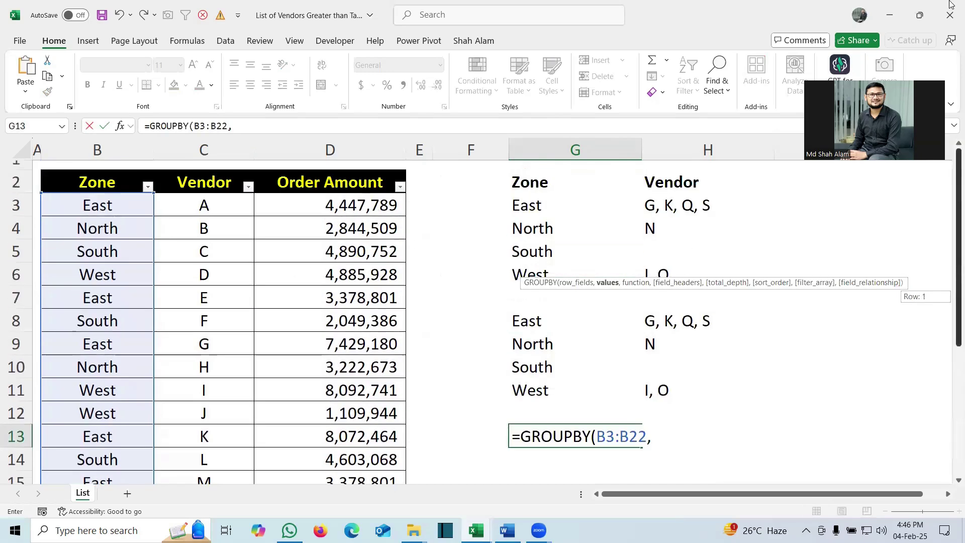
click(206, 205)
key(ctrl+shift+Down)
text(,)
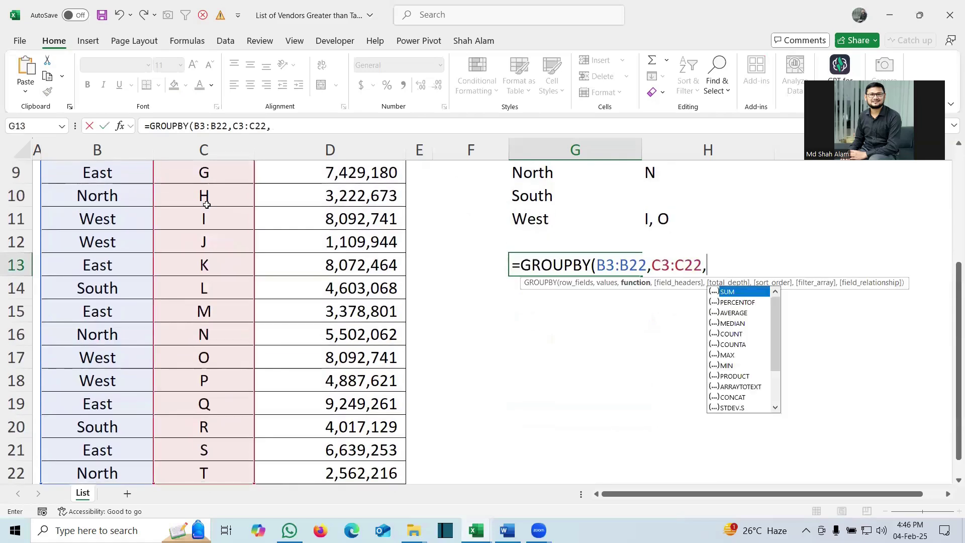
double_click(733, 385)
text())
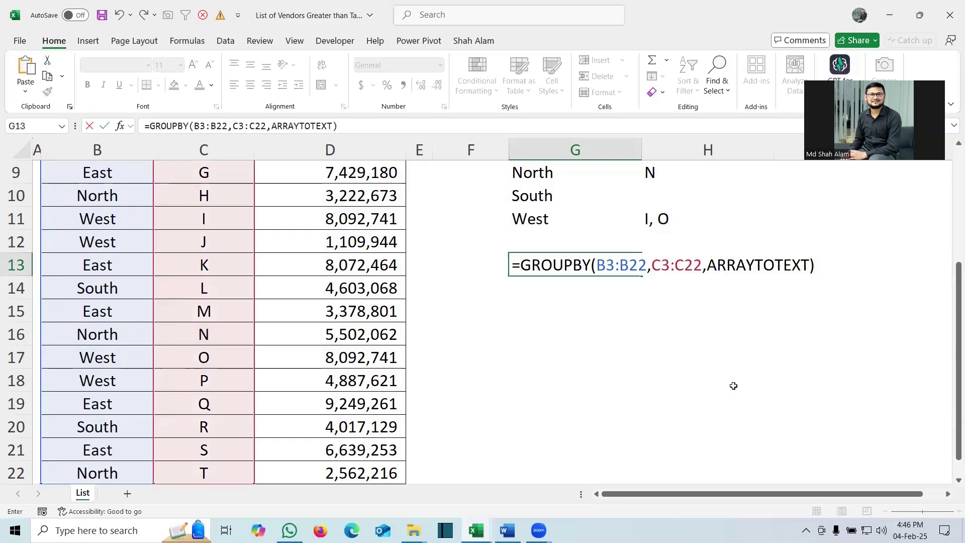
key(Return)
click(554, 260)
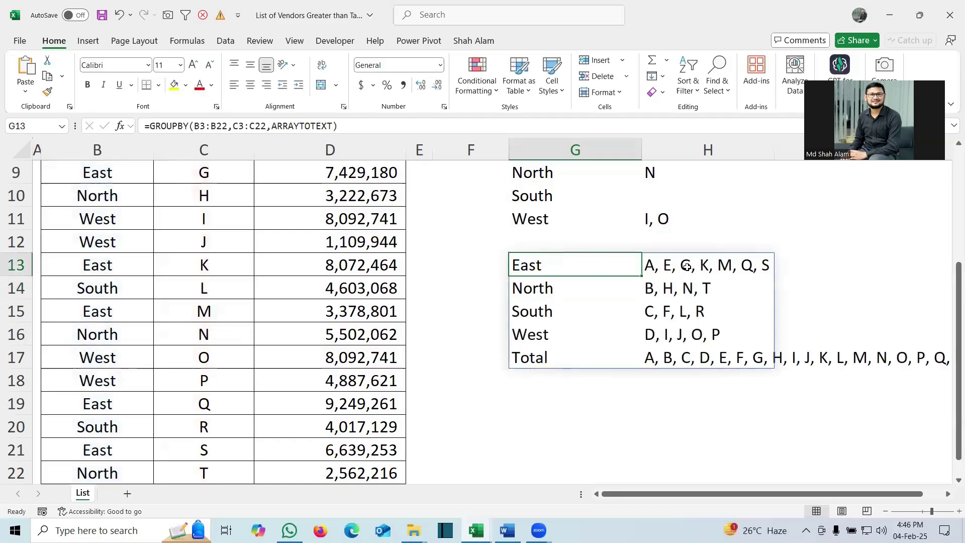
Extend the GROUPBY formula in G13 with field headers left empty and total depth 0 (no totals), and enter it
double_click(593, 263)
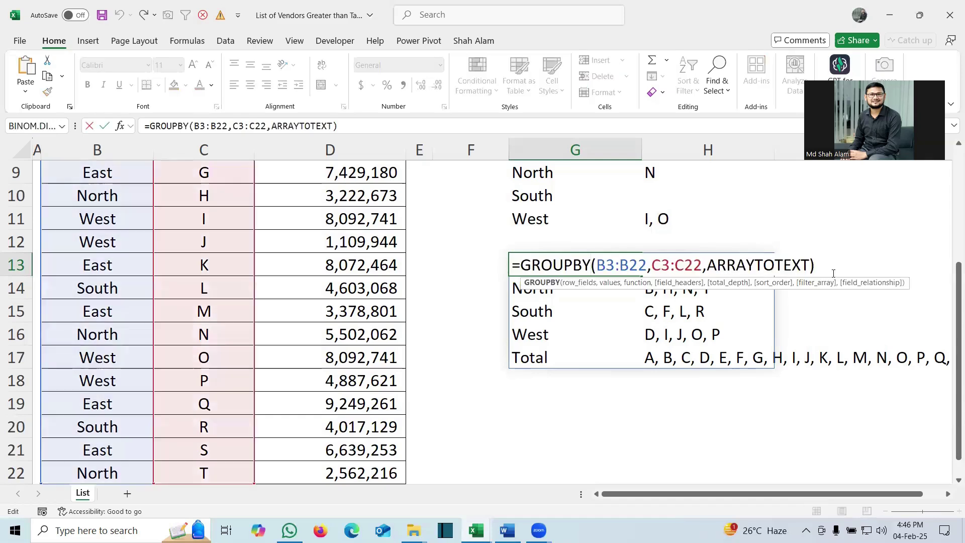
click(809, 265)
text(,)
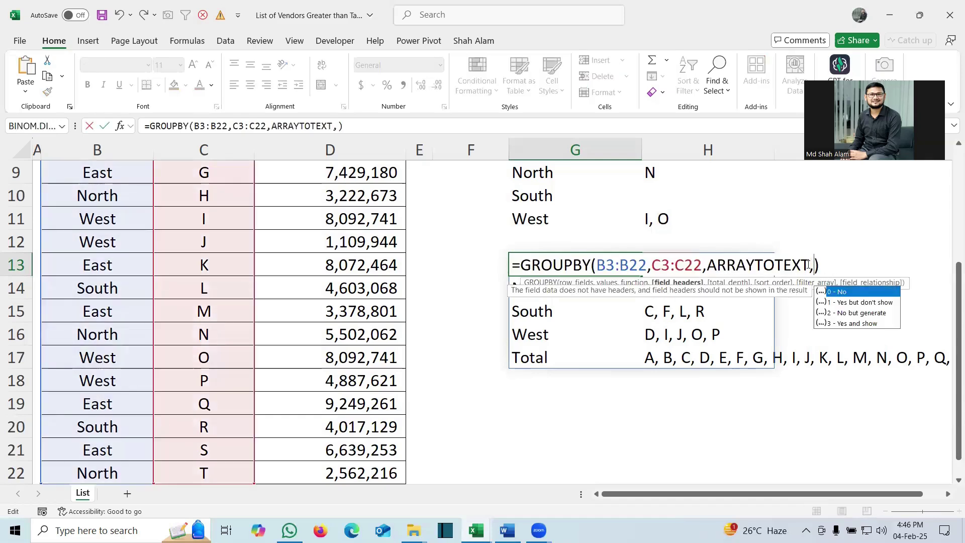
text(,)
text(0)
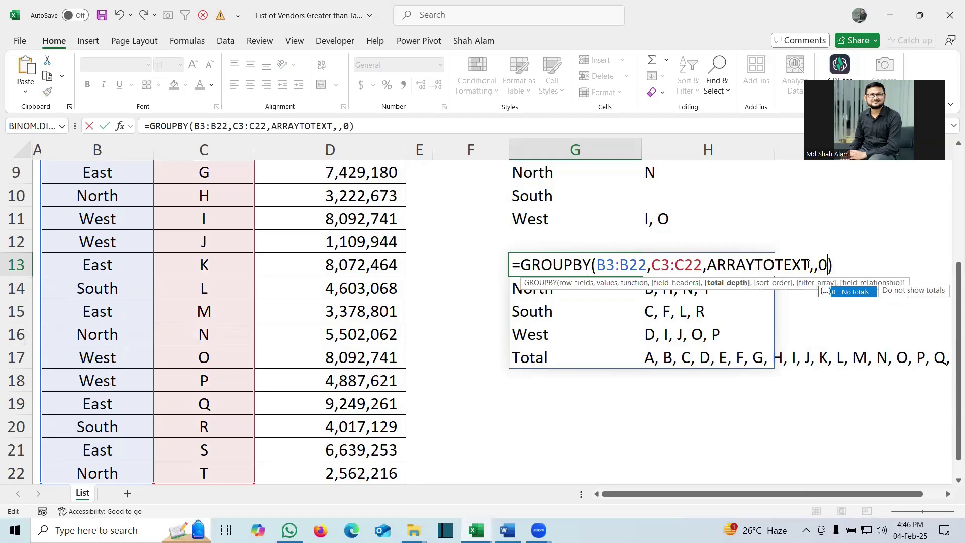
key(Return)
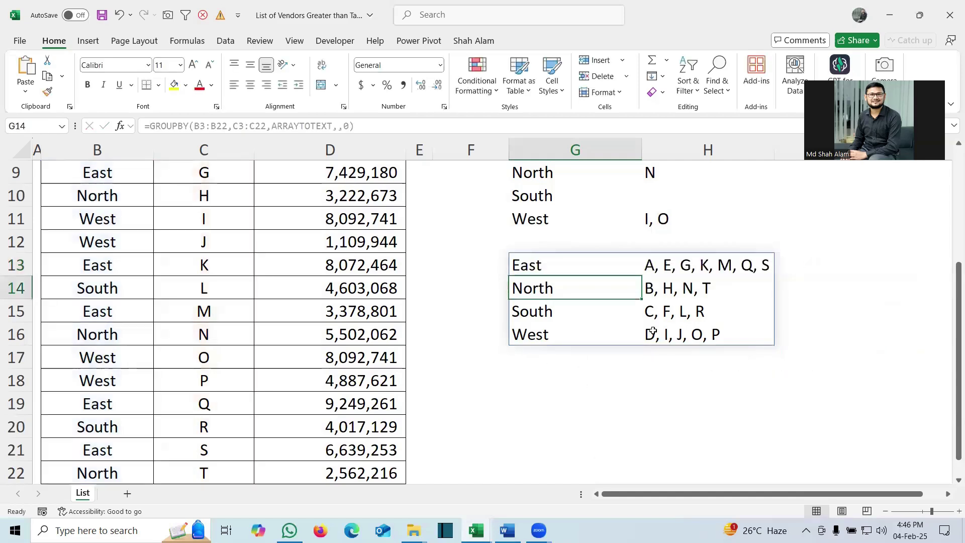
Add the filter array D3:D22>5000000 to the GROUPBY formula in G13, leaving the sort order empty, and enter it
click(543, 265)
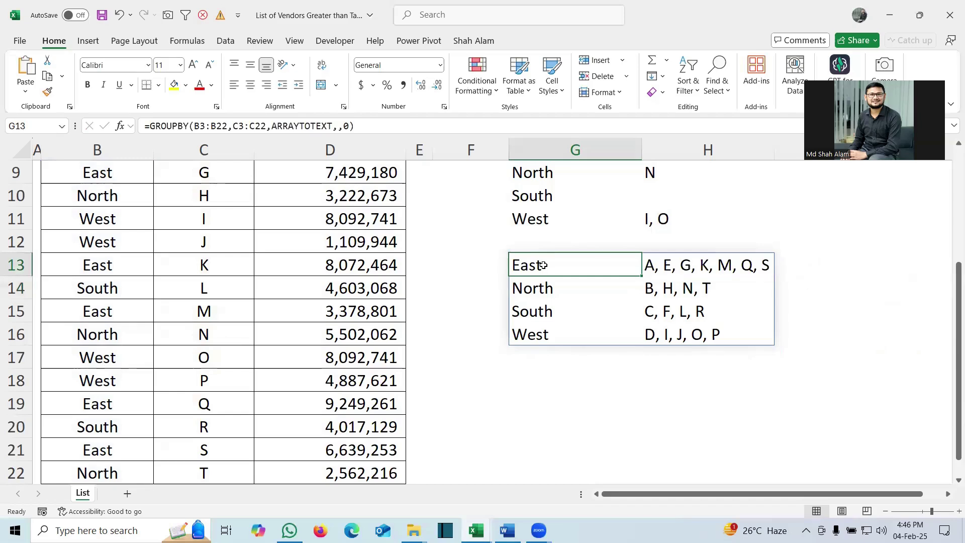
double_click(543, 264)
click(828, 264)
text(,,)
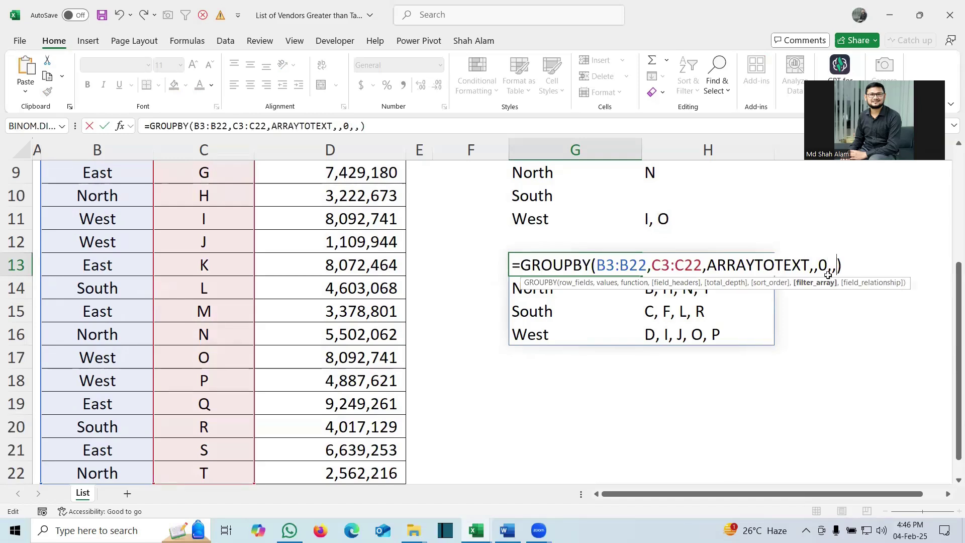
drag(958, 291, 951, 115)
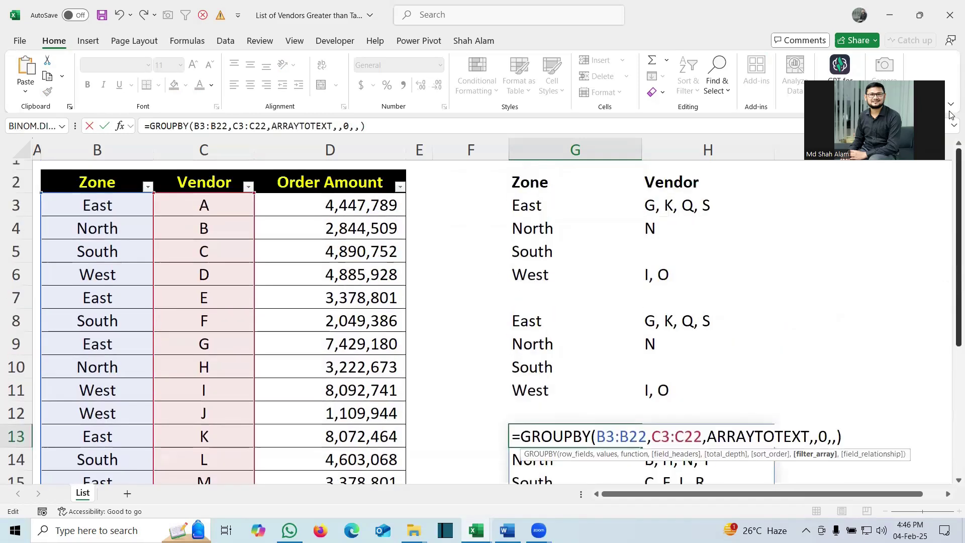
click(324, 205)
key(ctrl+shift+Down)
text(>5)
text(000000)
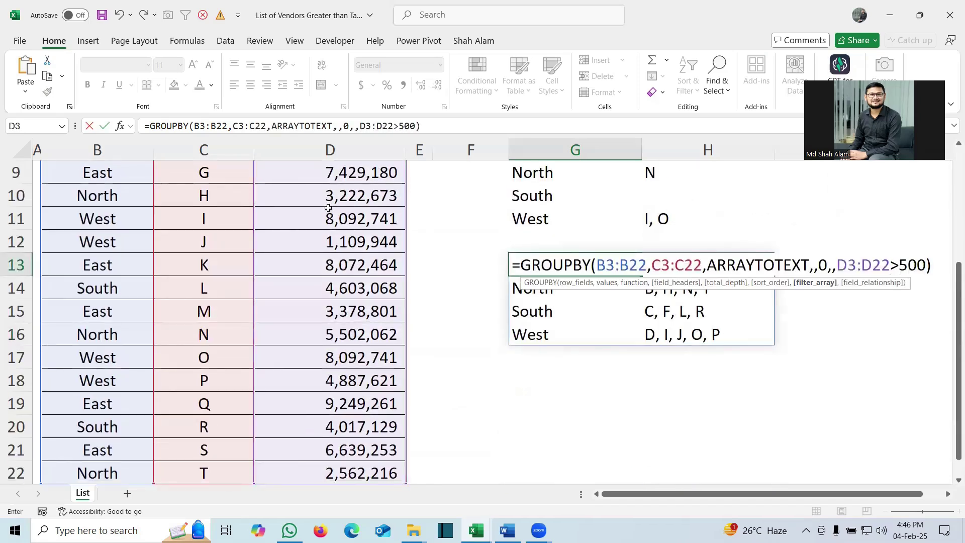
key(Return)
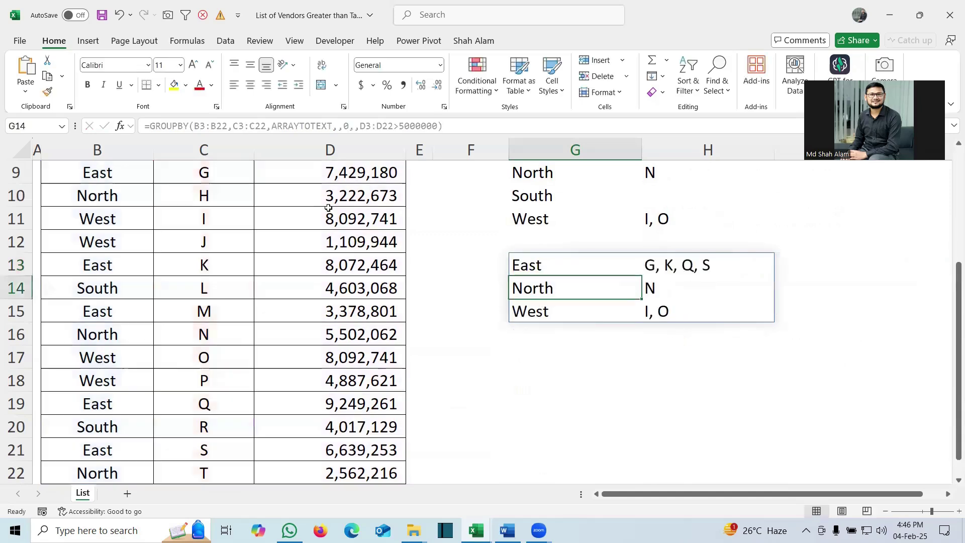
Compare the GROUPBY output starting in G13 with the zone and vendor lists above it, checking the North row
click(531, 264)
drag(950, 306, 950, 231)
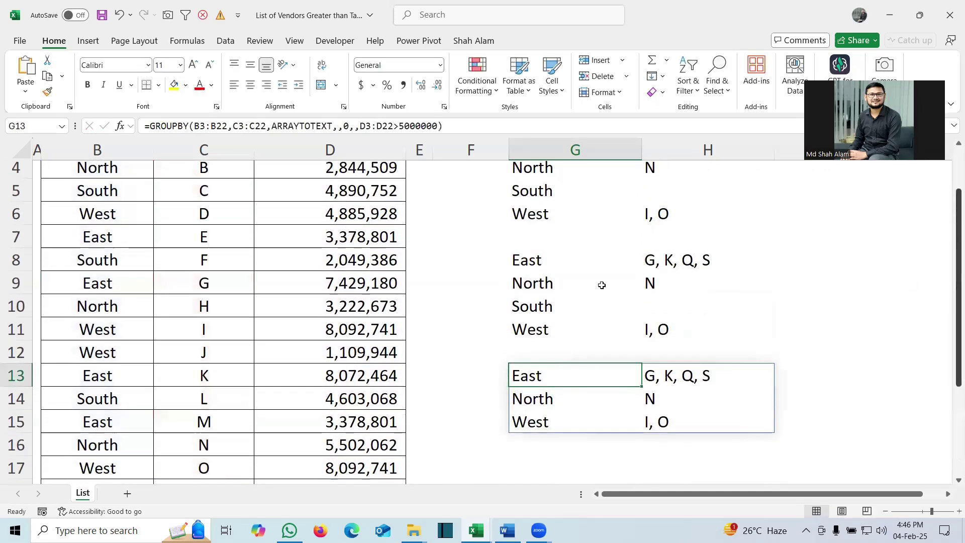
click(536, 408)
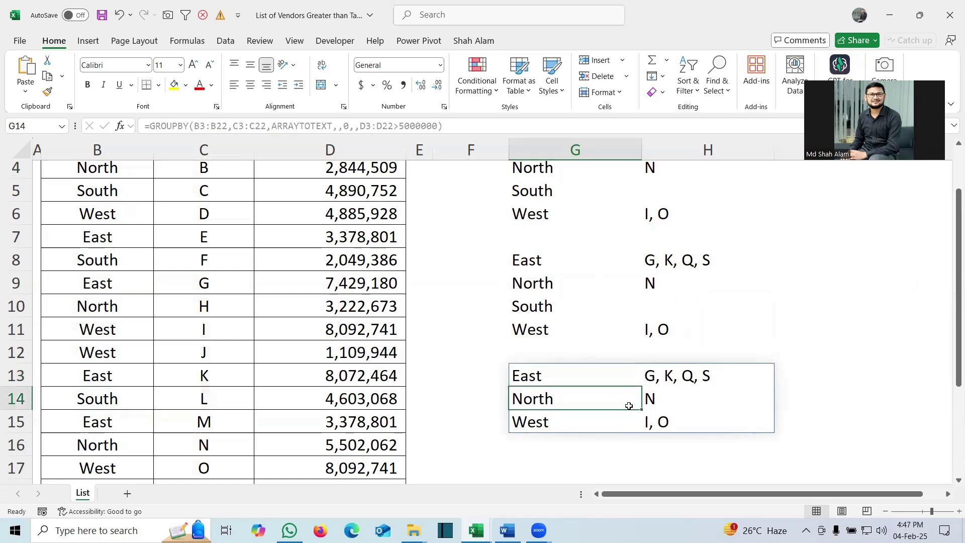
click(651, 408)
click(534, 406)
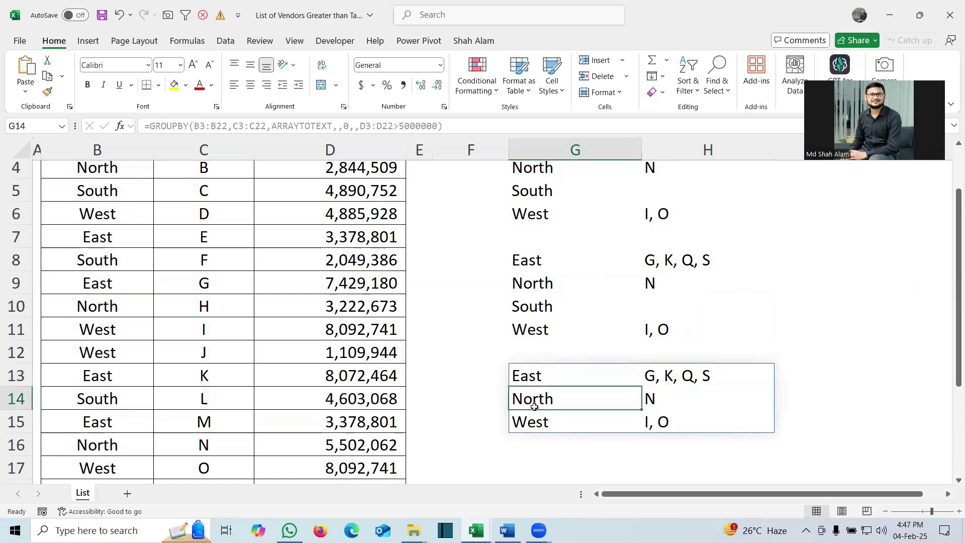